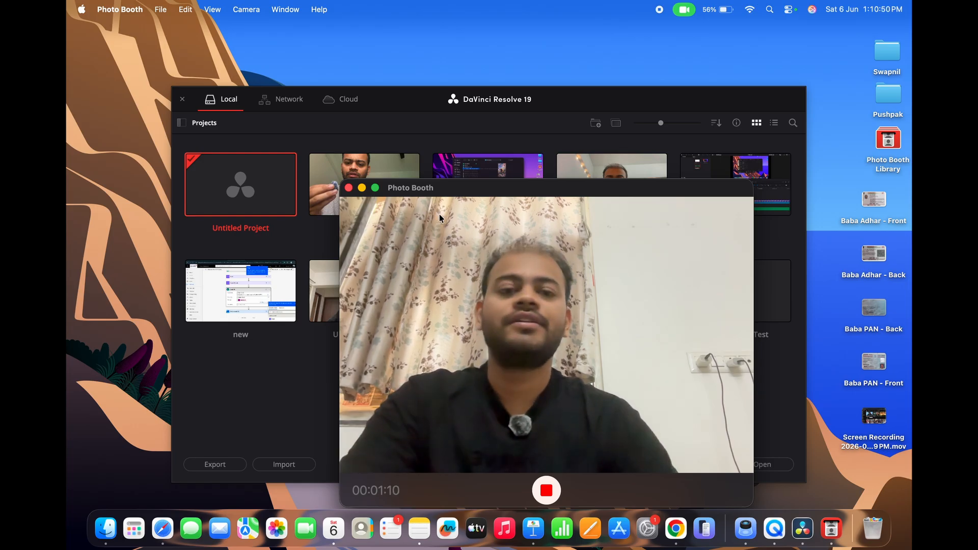
# - Open the Untitled Project on the Edit page and import Screen Recording 2026-06-06 at 12.56.49 PM.mov from the Desktop
pyautogui.doubleClick(243, 179)
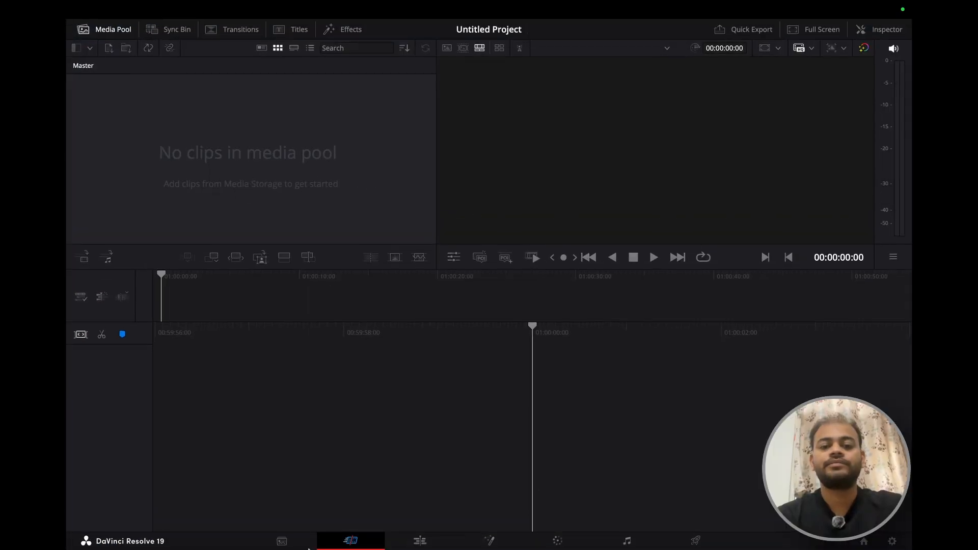
pyautogui.click(421, 543)
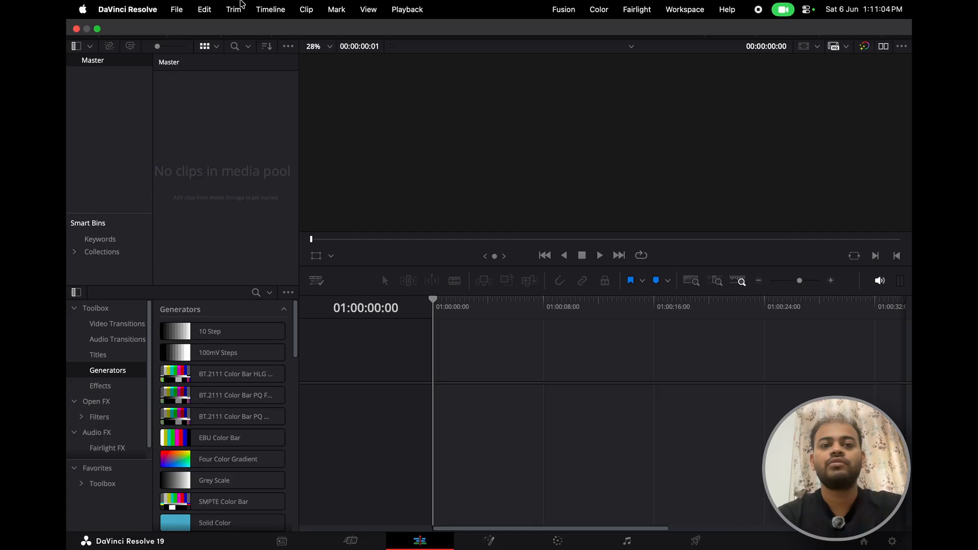
pyautogui.click(180, 9)
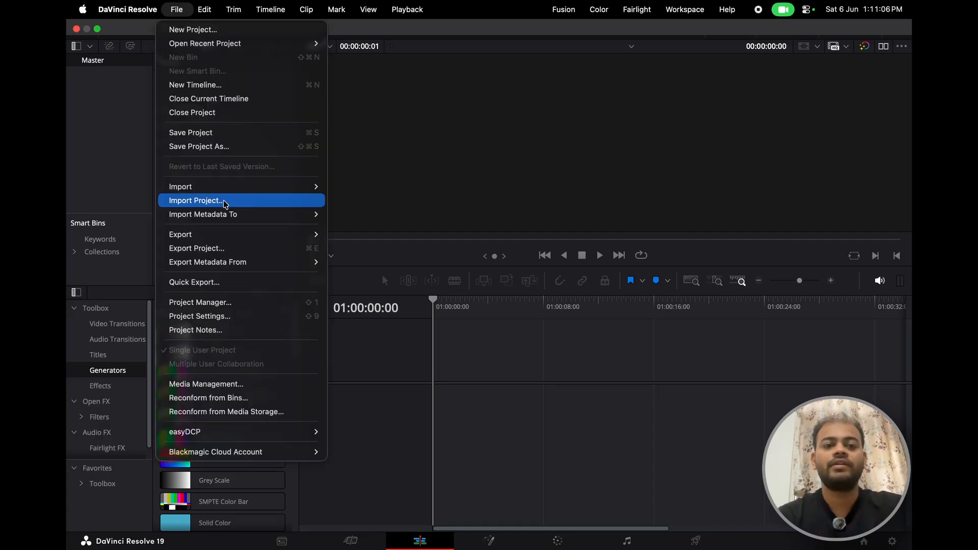
pyautogui.moveTo(222, 187)
pyautogui.click(347, 203)
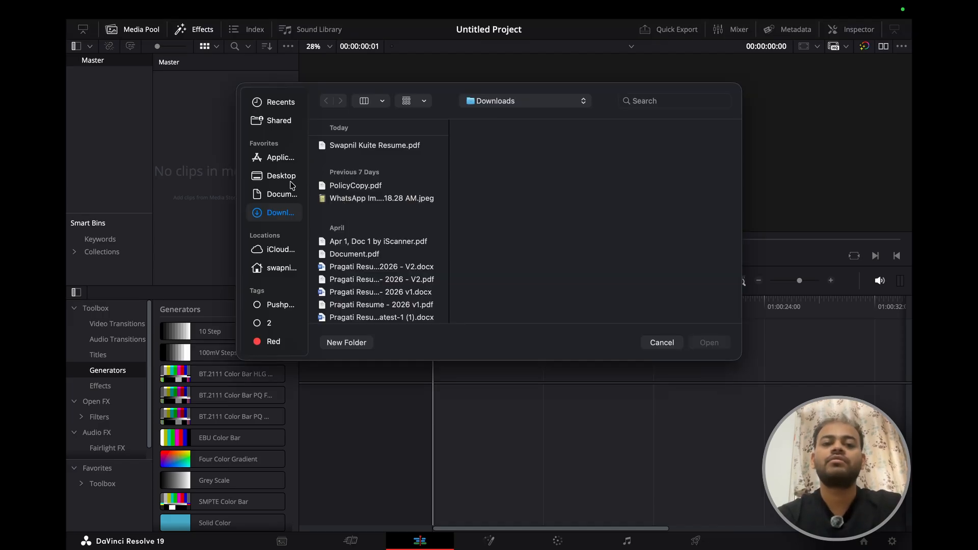
pyautogui.click(282, 196)
pyautogui.click(276, 178)
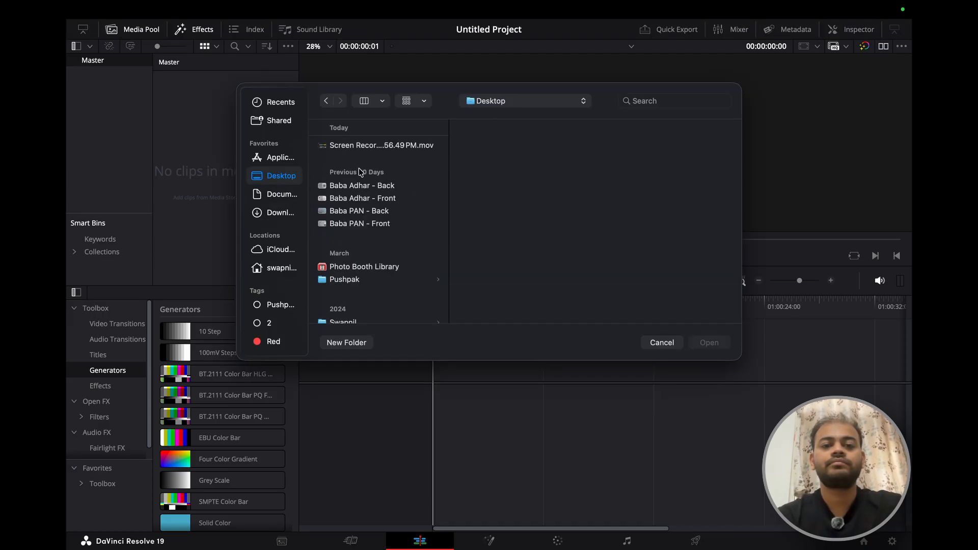
pyautogui.click(363, 150)
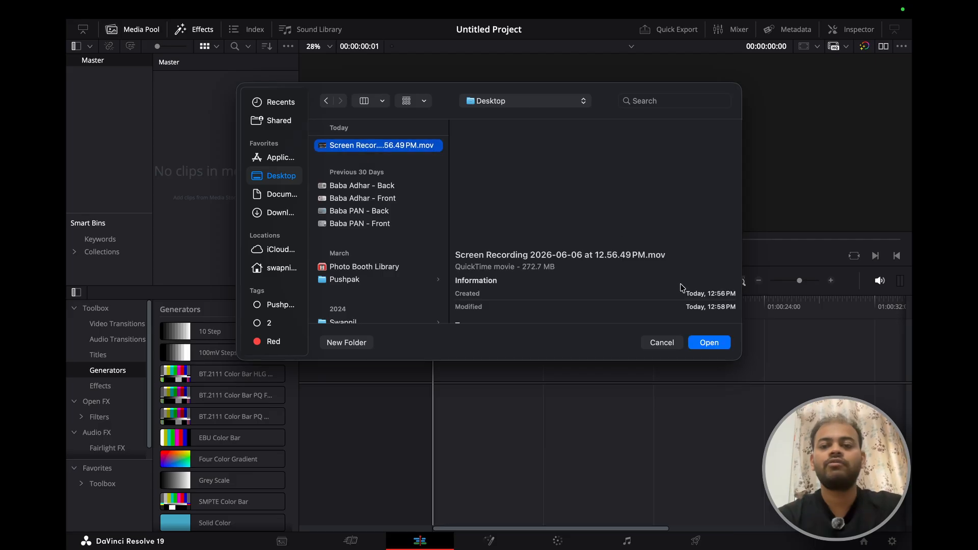
pyautogui.click(709, 343)
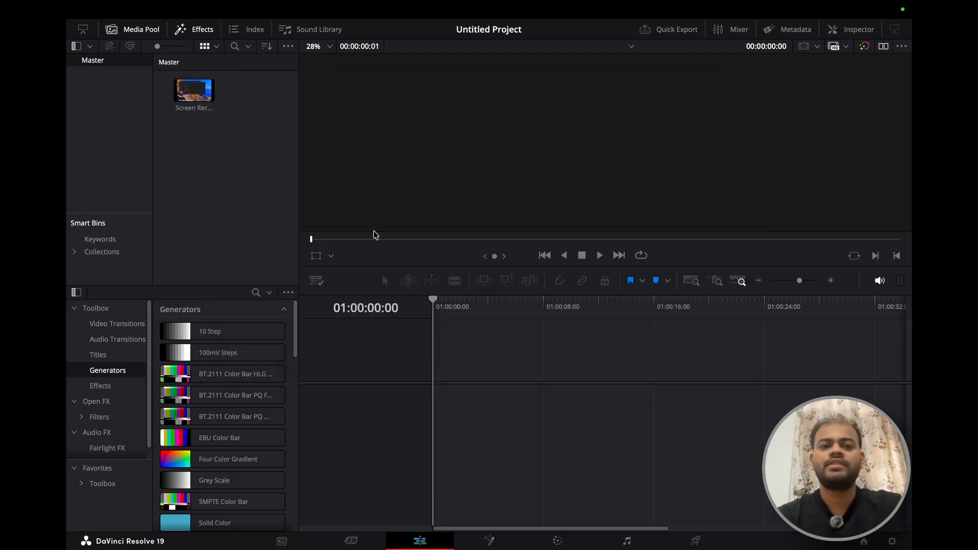
# - Place the imported screen recording at the start of a new timeline on track Video 1
pyautogui.click(188, 94)
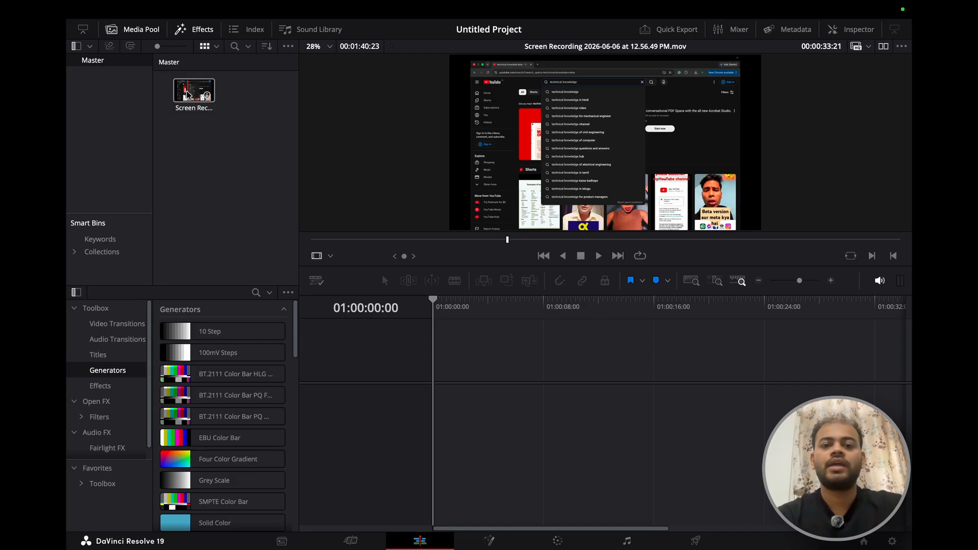
pyautogui.moveTo(189, 94); pyautogui.dragTo(453, 407)
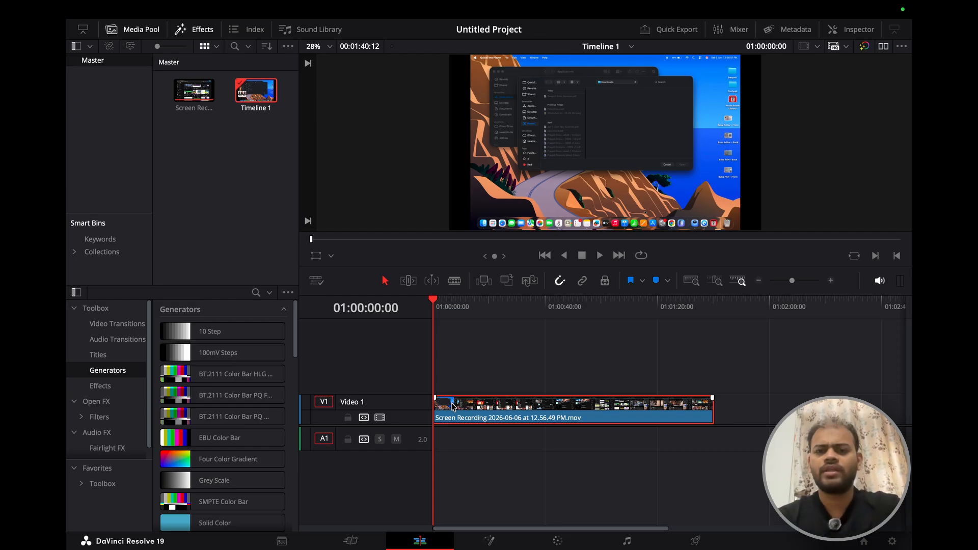
# - Play to where the channel's search results appear and split the recording at 01:00:16:14
pyautogui.press('space')
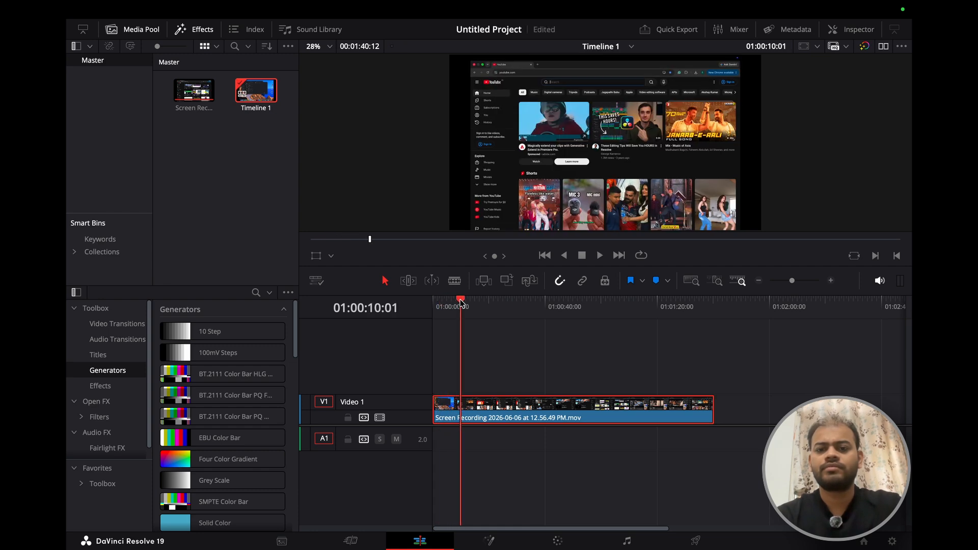
pyautogui.click(829, 281)
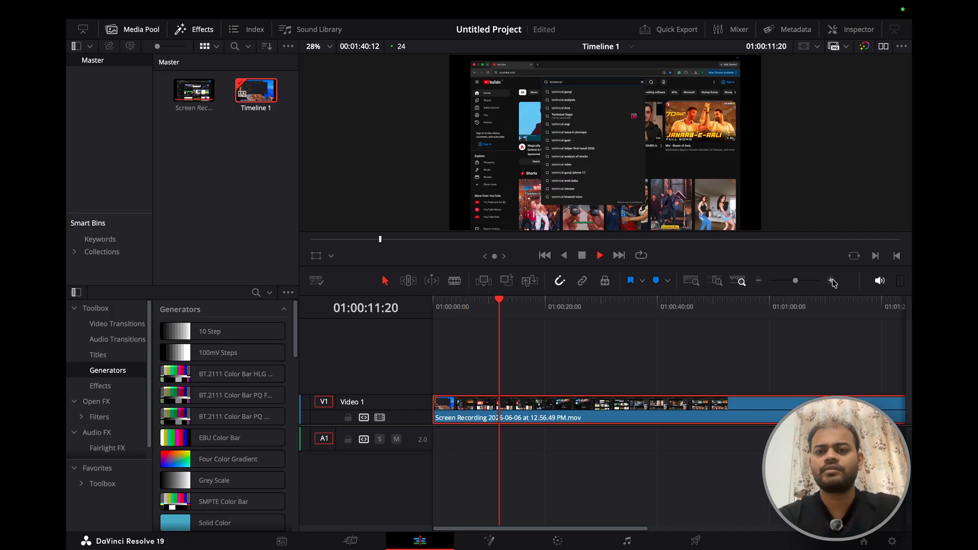
pyautogui.click(829, 282)
pyautogui.hscroll(3, 654, 369)
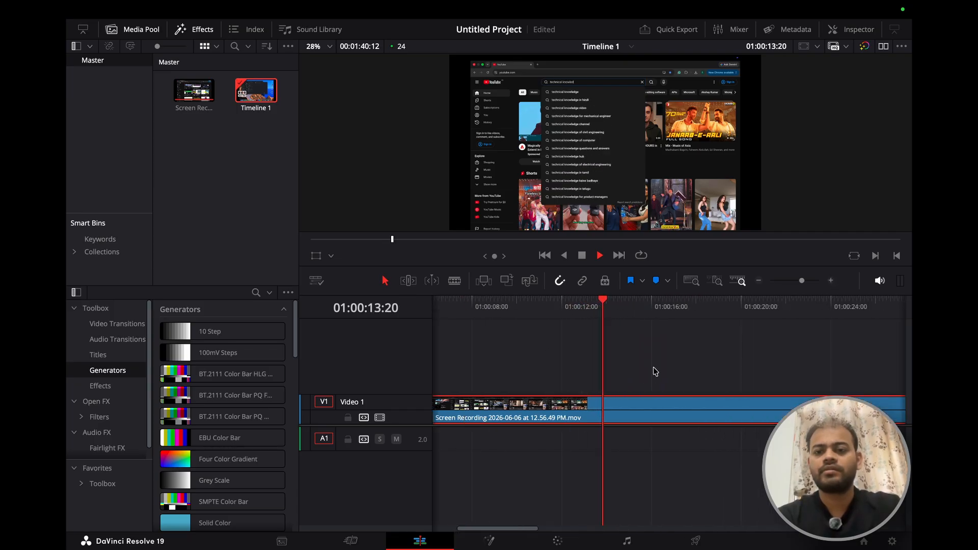
pyautogui.press('space')
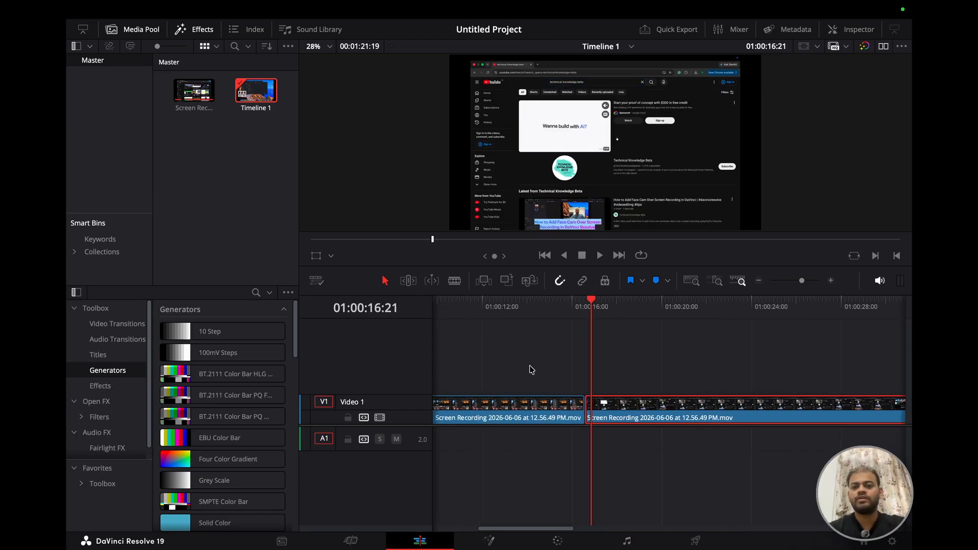
# - Play on to 01:00:25:21 and split the second clip there with the Blade tool
pyautogui.press('space')
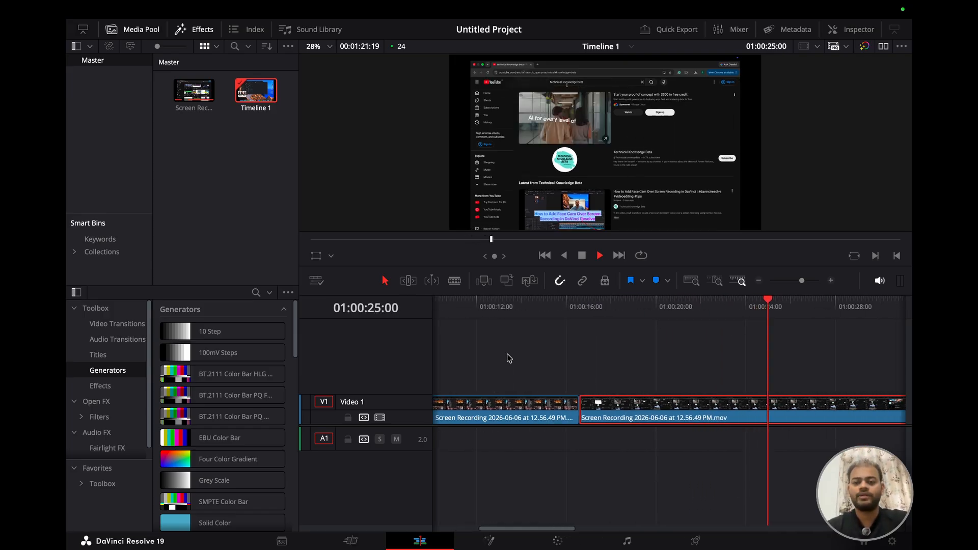
pyautogui.press('space')
pyautogui.hscroll(3, 555, 363)
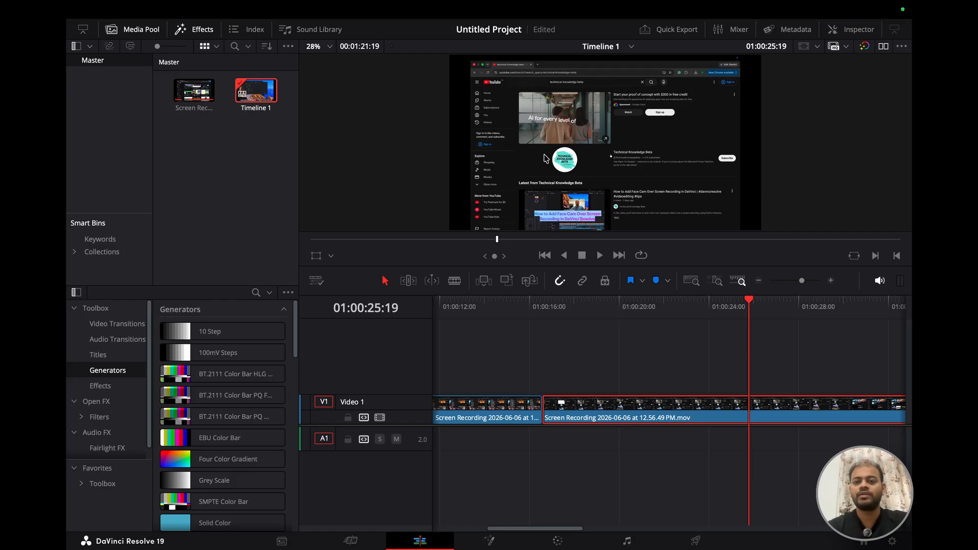
pyautogui.hscroll(1, 500, 84)
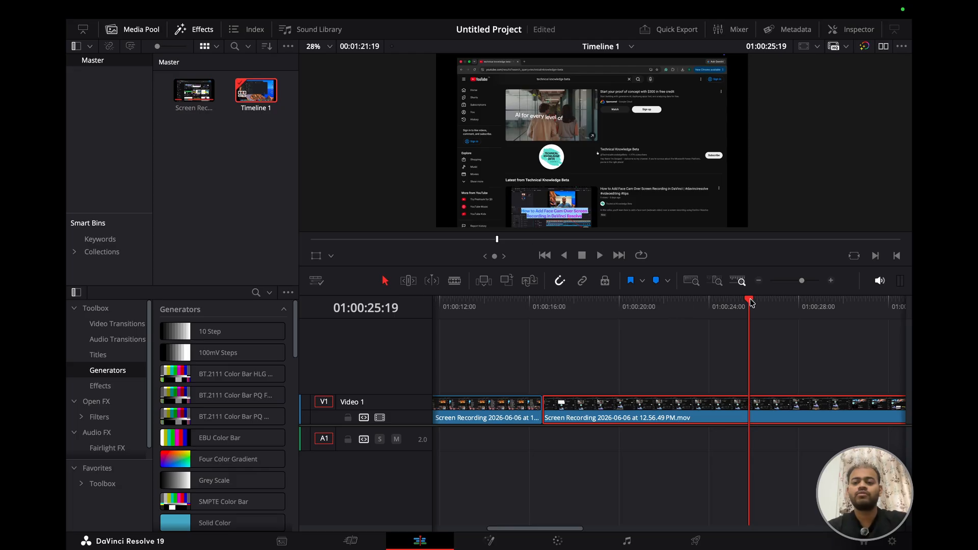
pyautogui.moveTo(750, 301); pyautogui.dragTo(752, 302)
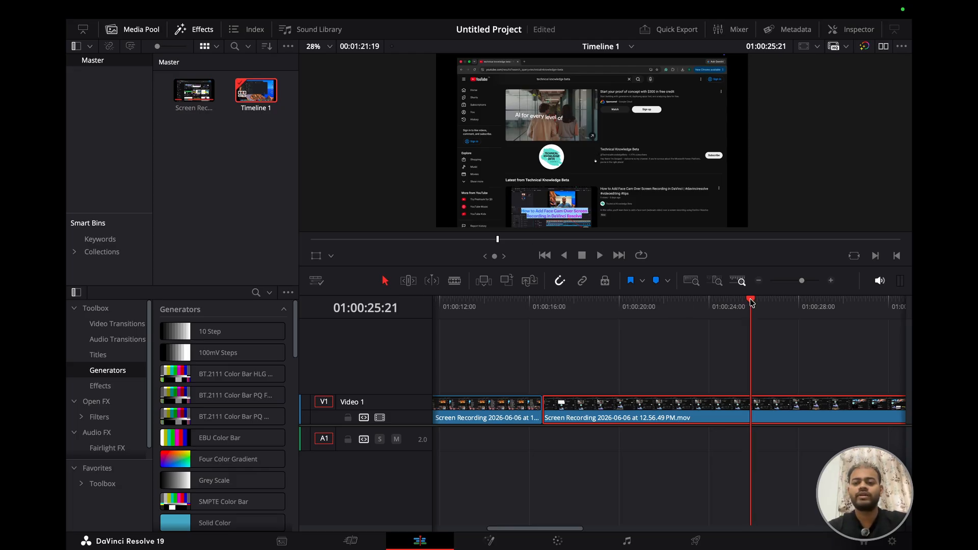
pyautogui.hscroll(3, 615, 396)
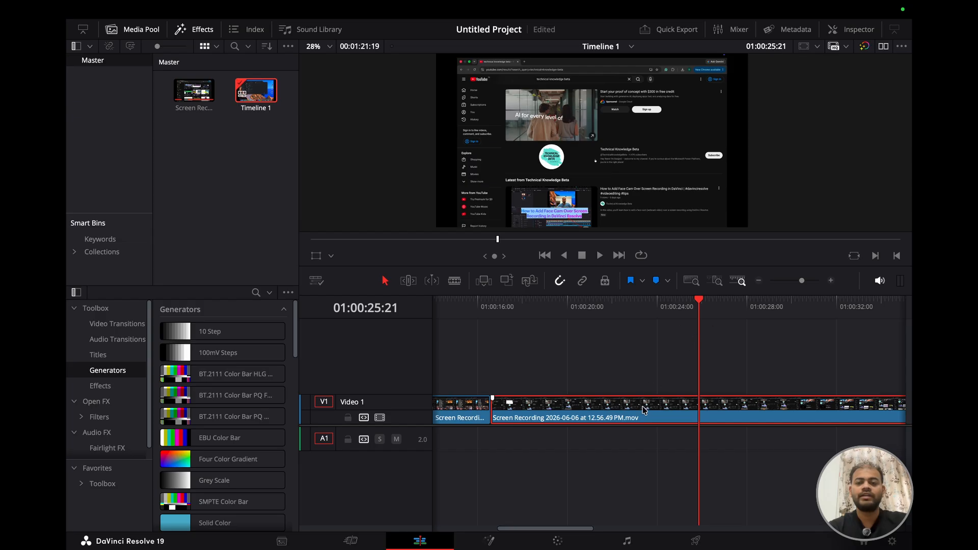
pyautogui.hscroll(3, 664, 401)
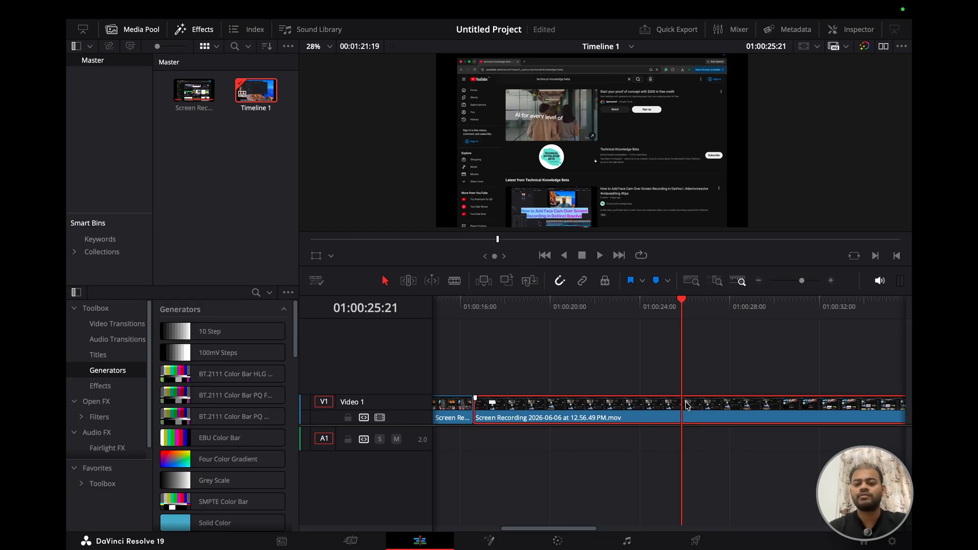
pyautogui.click(455, 281)
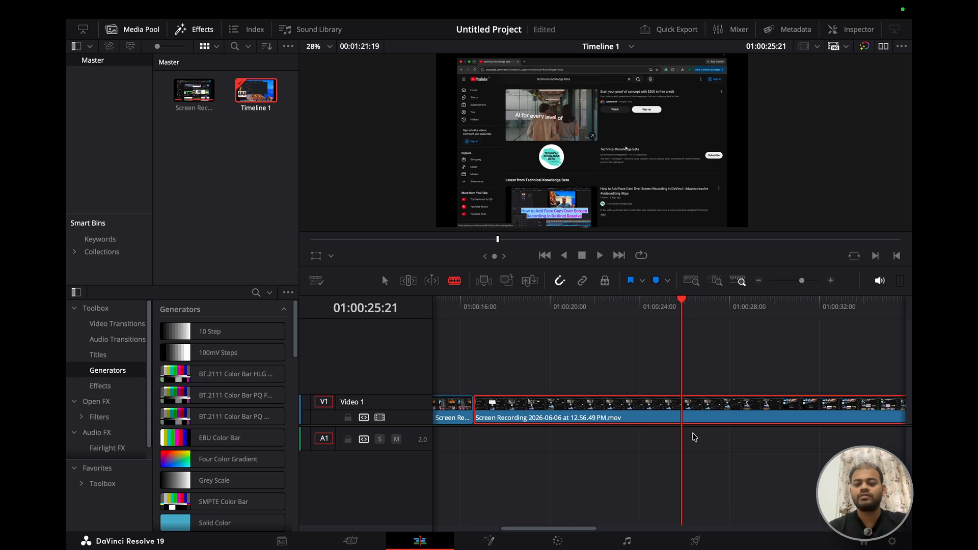
pyautogui.click(684, 414)
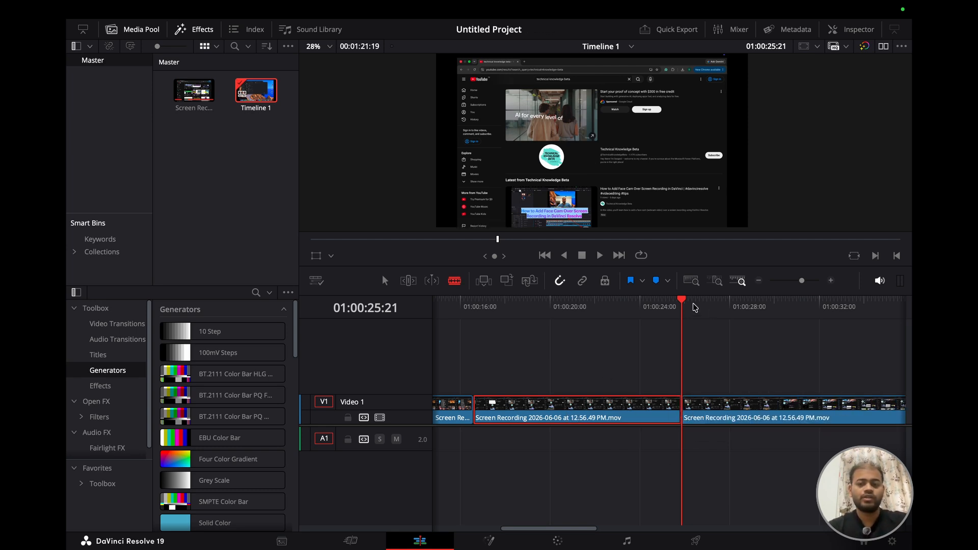
# - Restore the Selection tool with the playhead at 01:00:21:08 and open the middle clip's Window controls on the Color page
pyautogui.moveTo(682, 301); pyautogui.dragTo(580, 297)
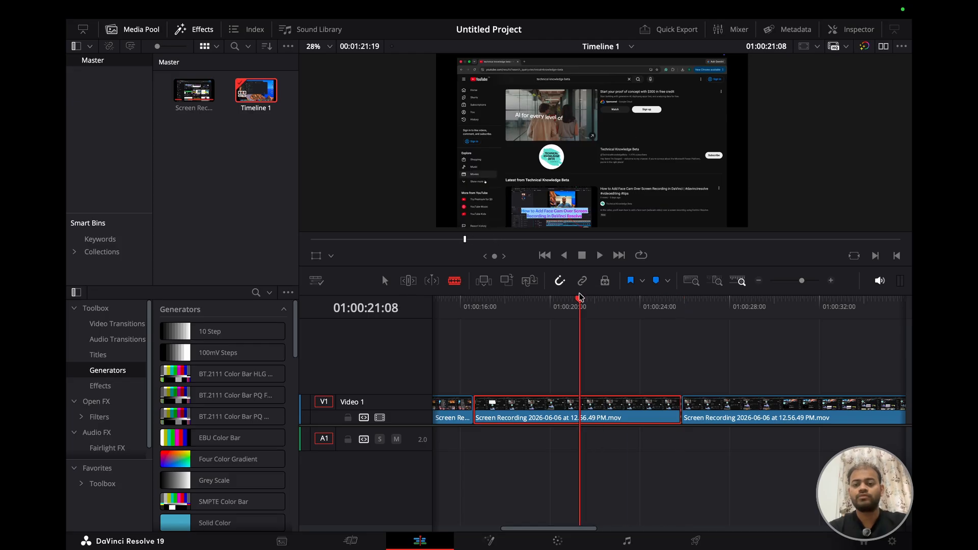
pyautogui.moveTo(510, 406); pyautogui.dragTo(574, 408)
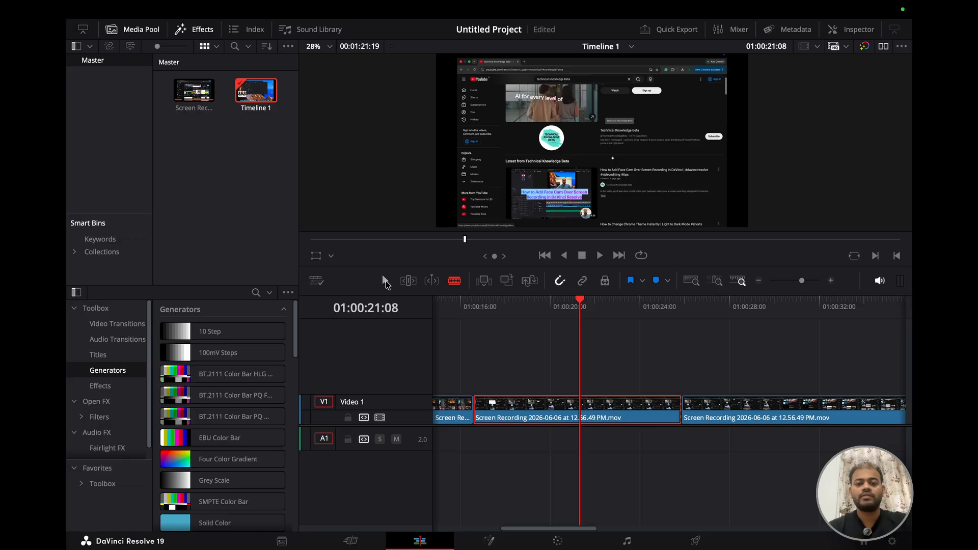
pyautogui.click(385, 281)
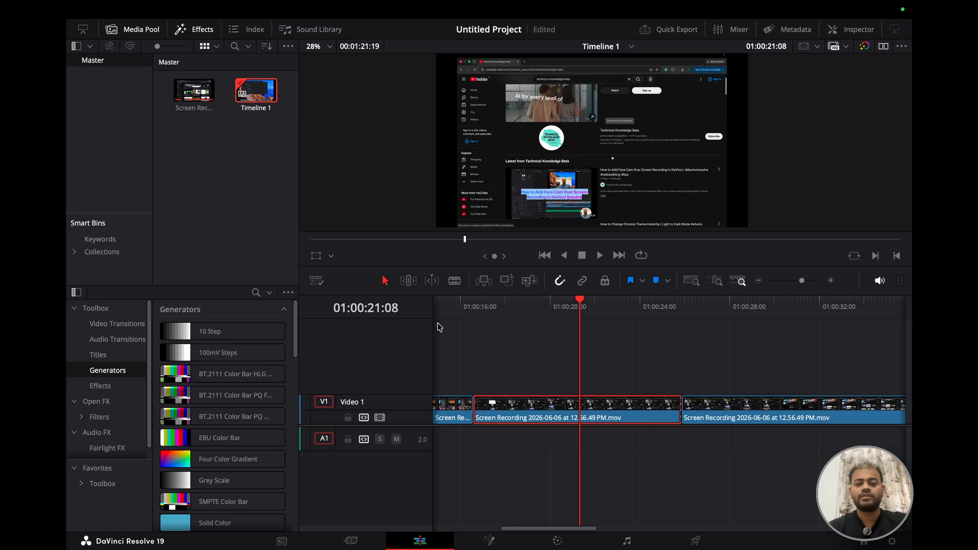
pyautogui.click(556, 541)
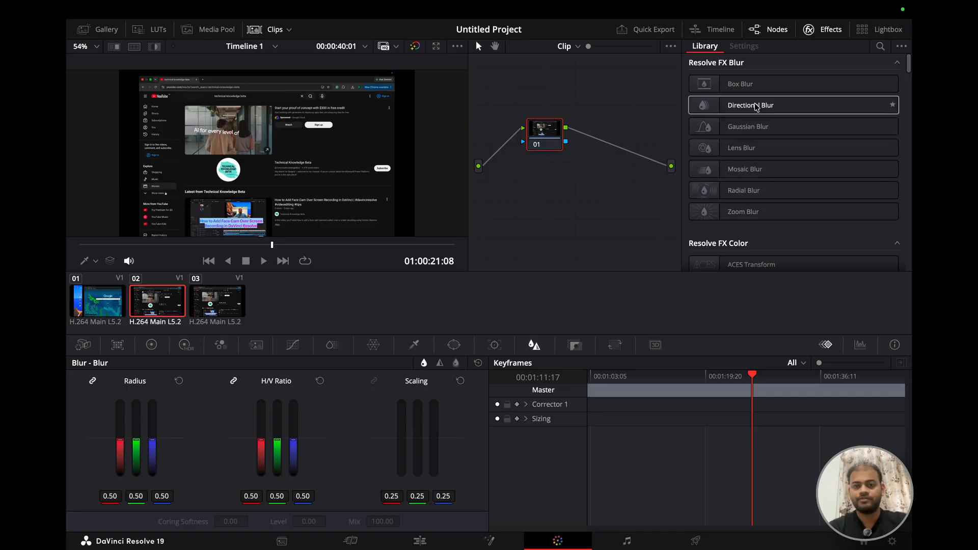
pyautogui.click(455, 351)
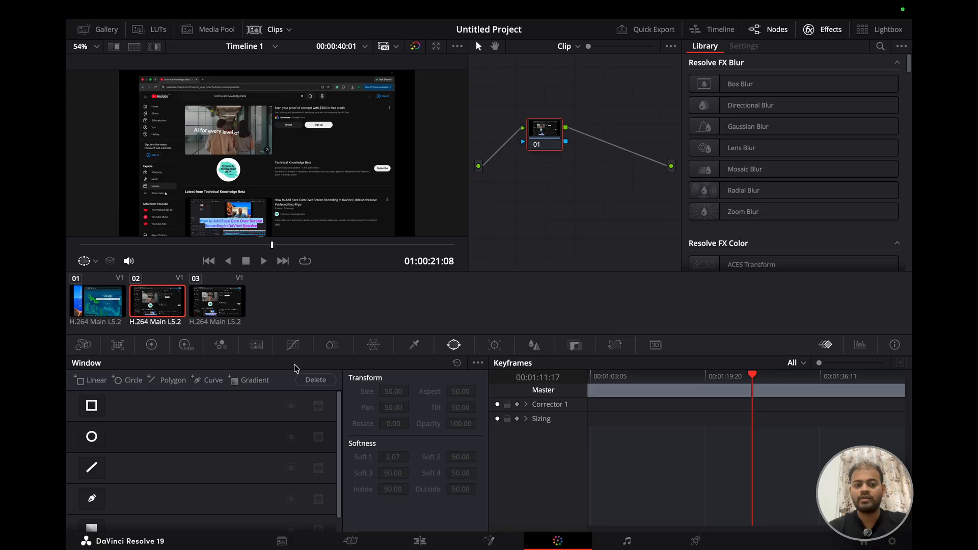
# - Select clip 02 among the three clips and play it up to 01:00:19:12
pyautogui.click(104, 307)
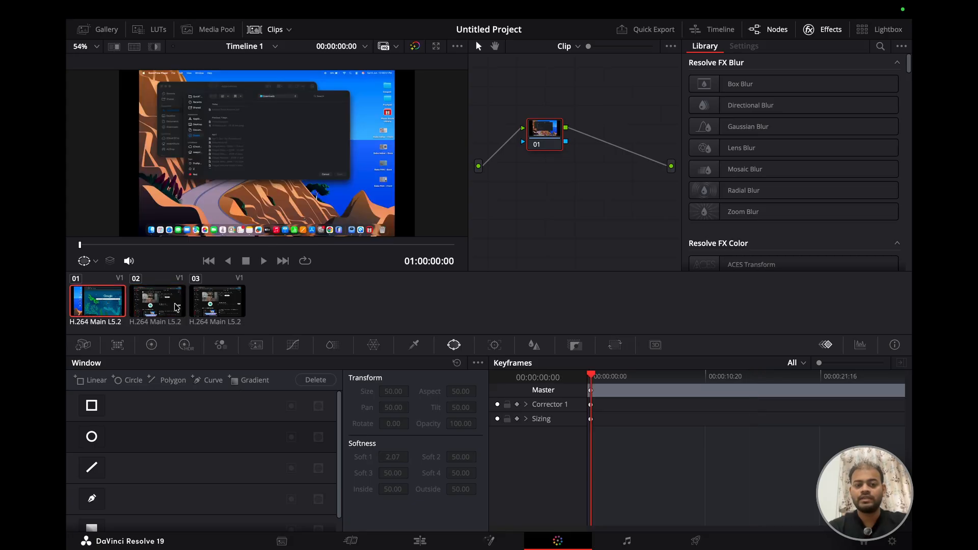
pyautogui.click(177, 307)
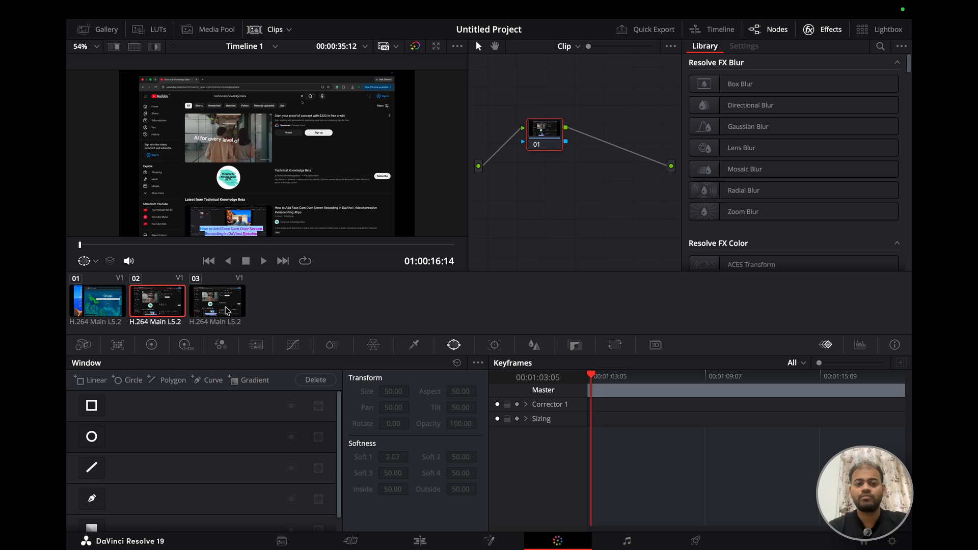
pyautogui.click(227, 311)
pyautogui.click(156, 312)
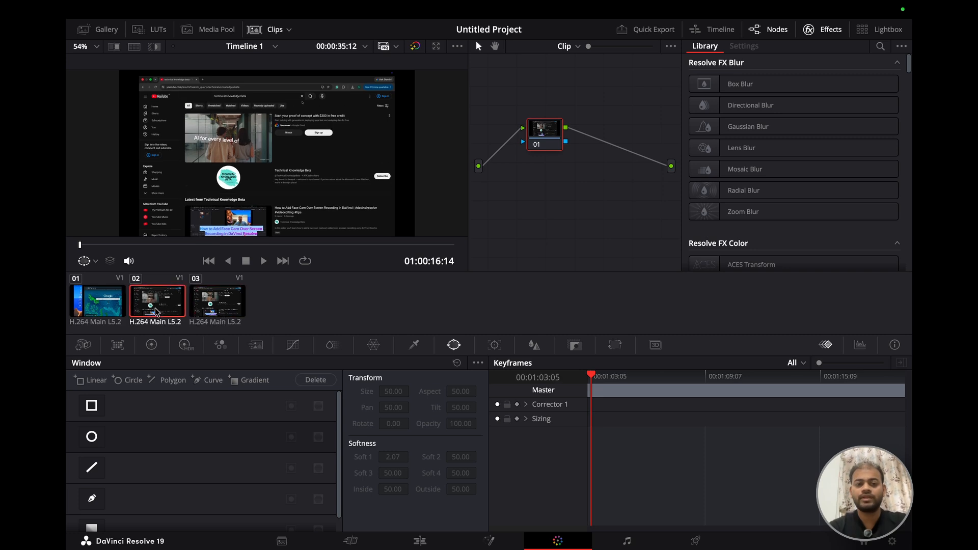
pyautogui.press('space')
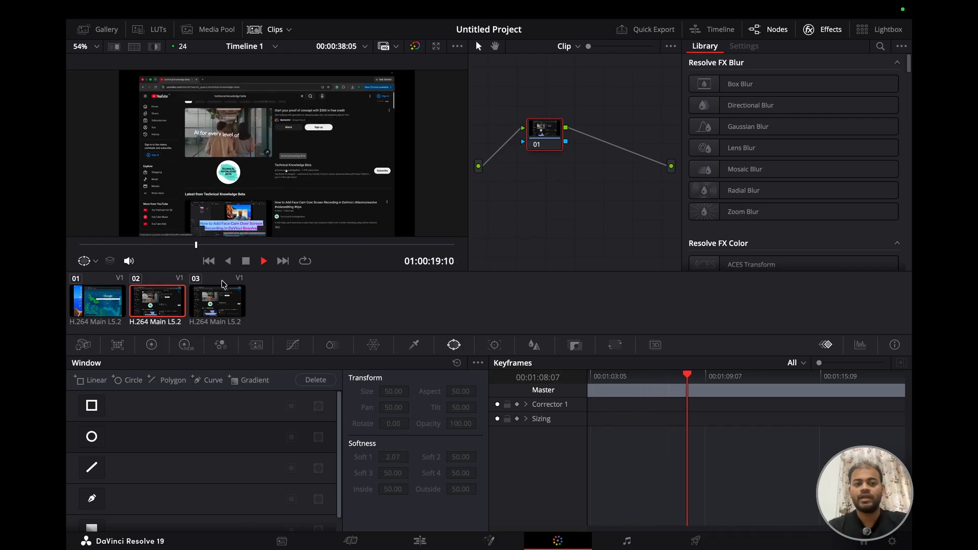
pyautogui.press('space')
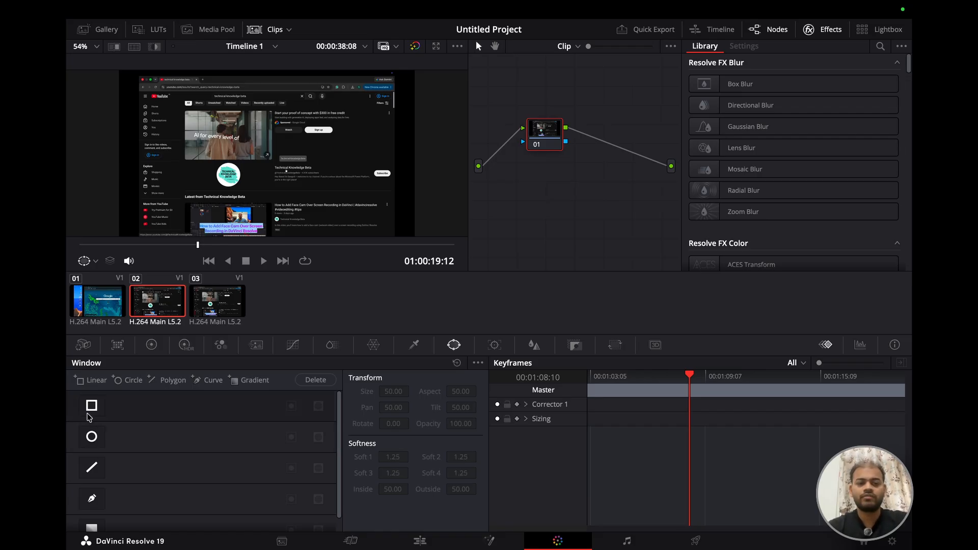
# - Add a linear power window to clip 02 and pull its corners in to a narrower four-sided shape, with Soft 4 at about 0.45
pyautogui.click(92, 411)
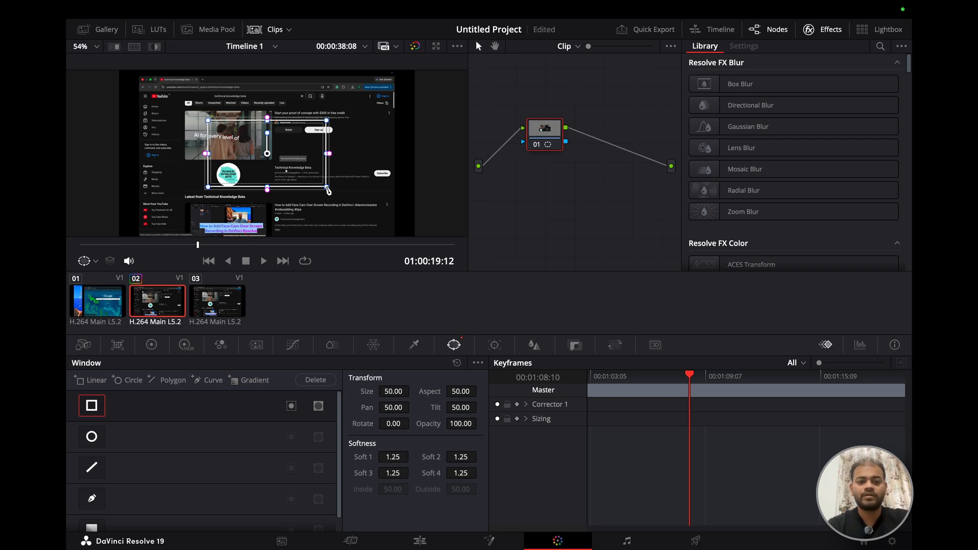
pyautogui.moveTo(329, 189); pyautogui.dragTo(265, 175)
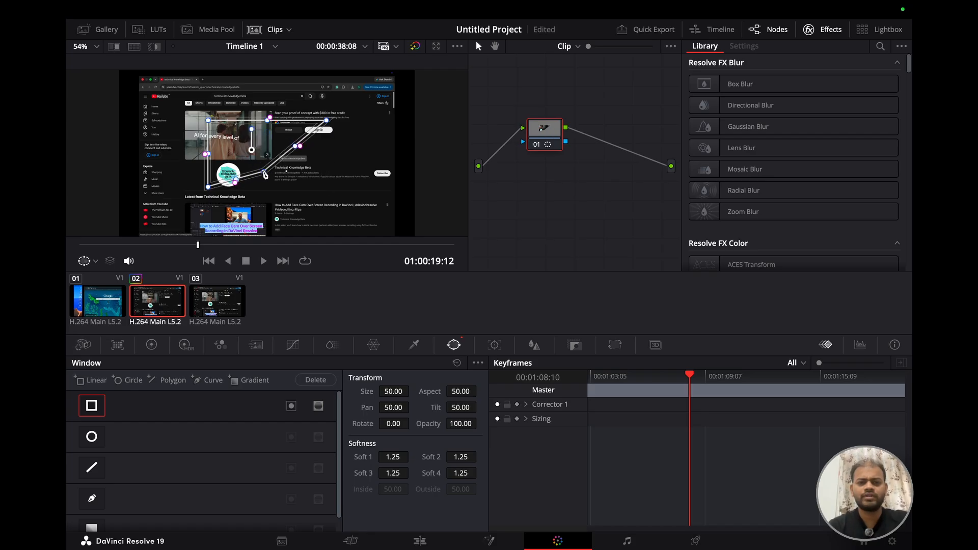
pyautogui.moveTo(297, 149); pyautogui.dragTo(269, 114)
pyautogui.moveTo(249, 144); pyautogui.dragTo(271, 108)
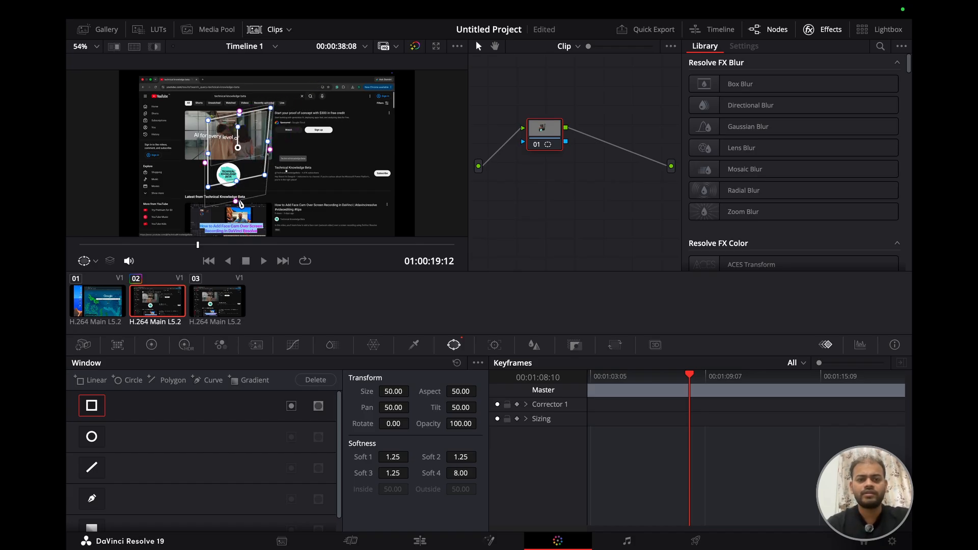
pyautogui.moveTo(238, 186)
pyautogui.mouseDown()
pyautogui.moveTo(241, 220)
pyautogui.moveTo(240, 184)
pyautogui.mouseUp()
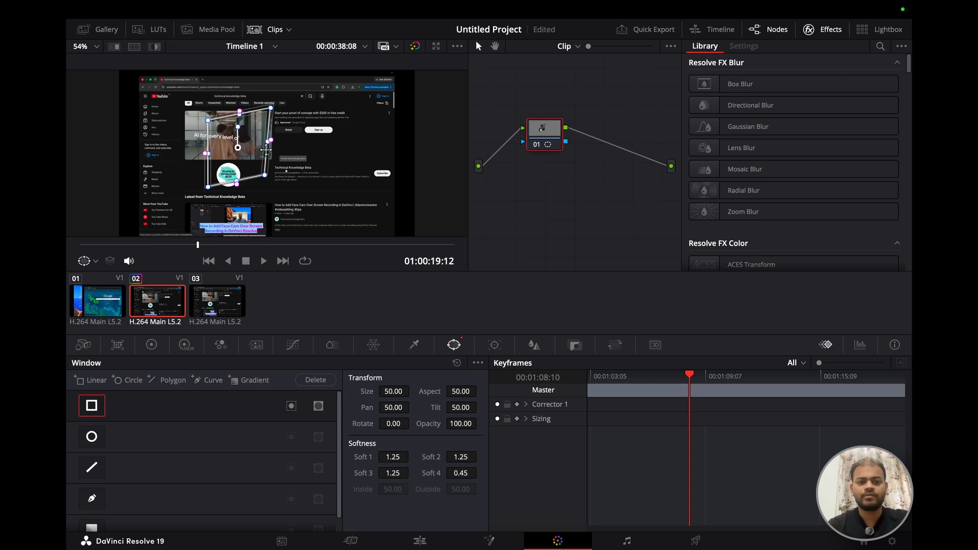
# - Move the window to about Pan 44.62, Tilt 51.60 and stretch its corners to cover the full height of the YouTube sidebar
pyautogui.moveTo(246, 148); pyautogui.dragTo(186, 131)
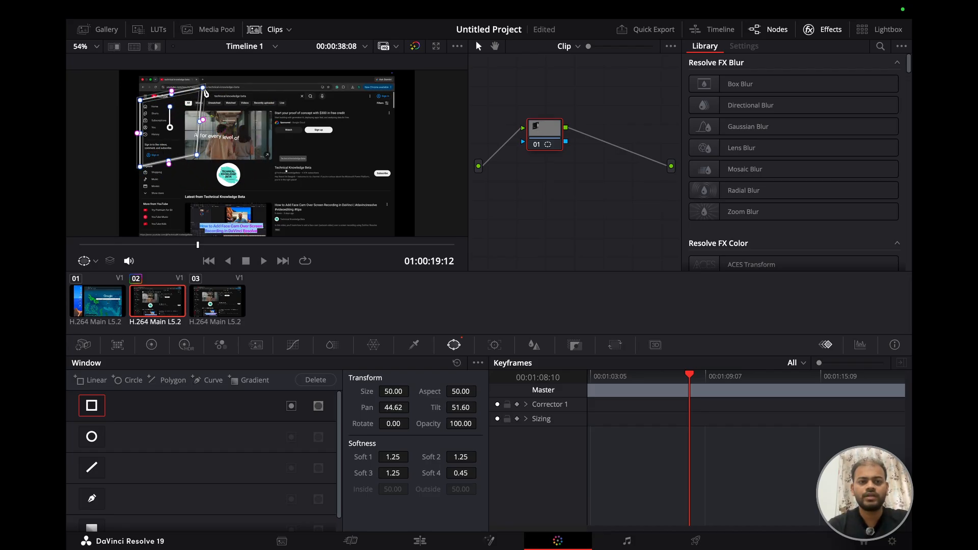
pyautogui.moveTo(204, 90); pyautogui.dragTo(178, 102)
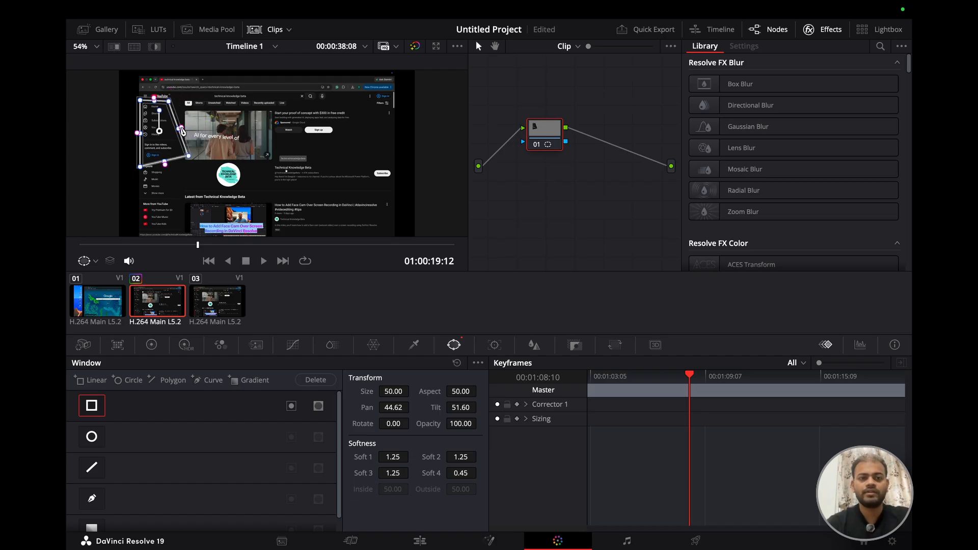
pyautogui.moveTo(190, 130); pyautogui.dragTo(183, 229)
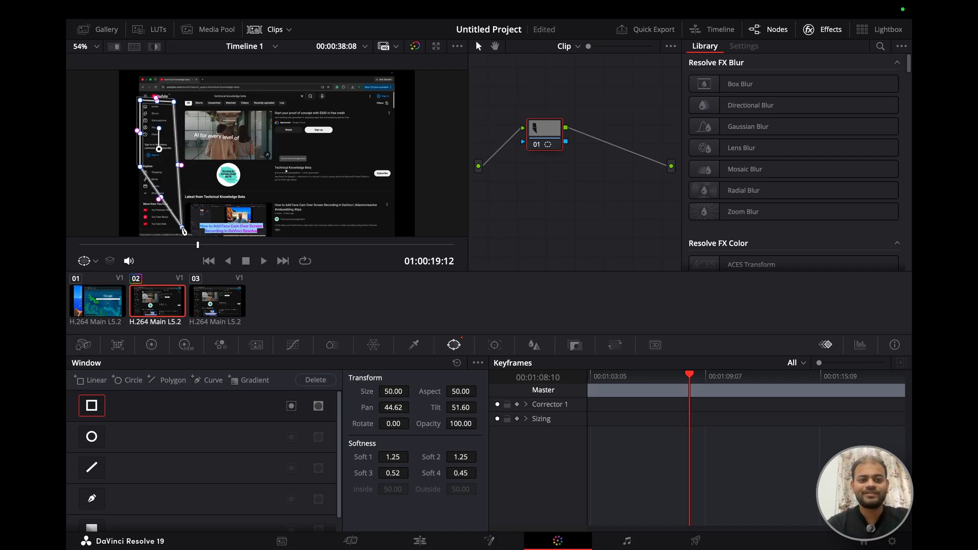
pyautogui.moveTo(159, 199)
pyautogui.mouseDown()
pyautogui.moveTo(146, 223)
pyautogui.moveTo(161, 203)
pyautogui.moveTo(145, 219)
pyautogui.moveTo(154, 193)
pyautogui.mouseUp()
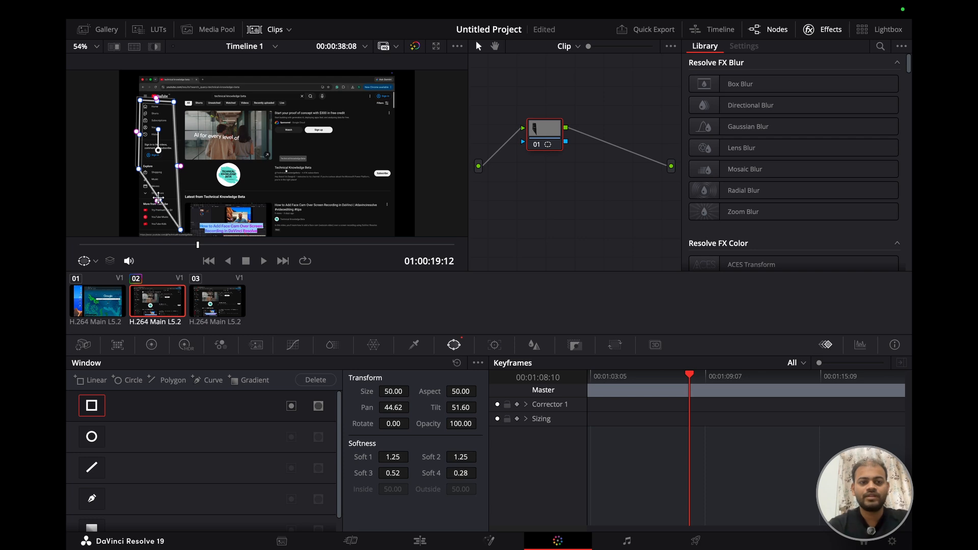
pyautogui.moveTo(160, 202); pyautogui.dragTo(160, 199)
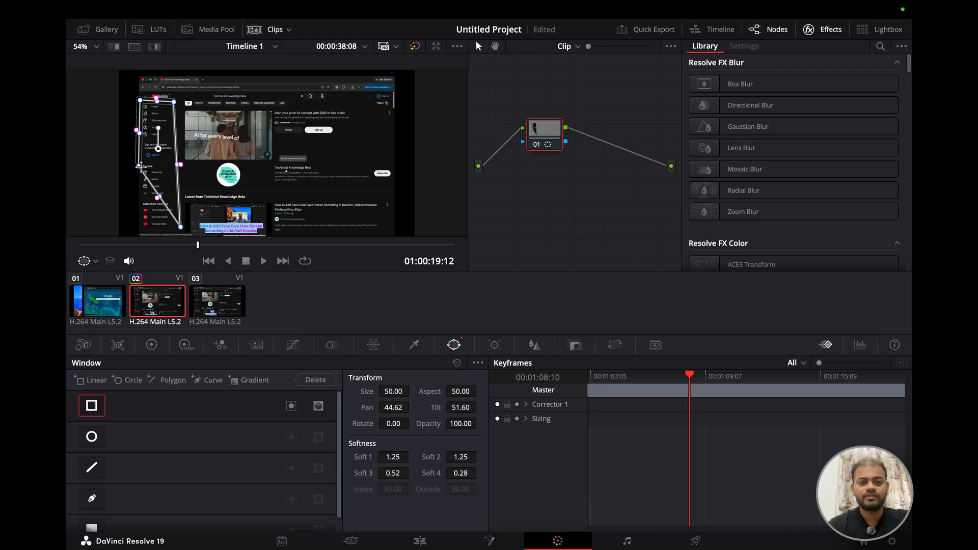
pyautogui.moveTo(139, 167); pyautogui.dragTo(139, 229)
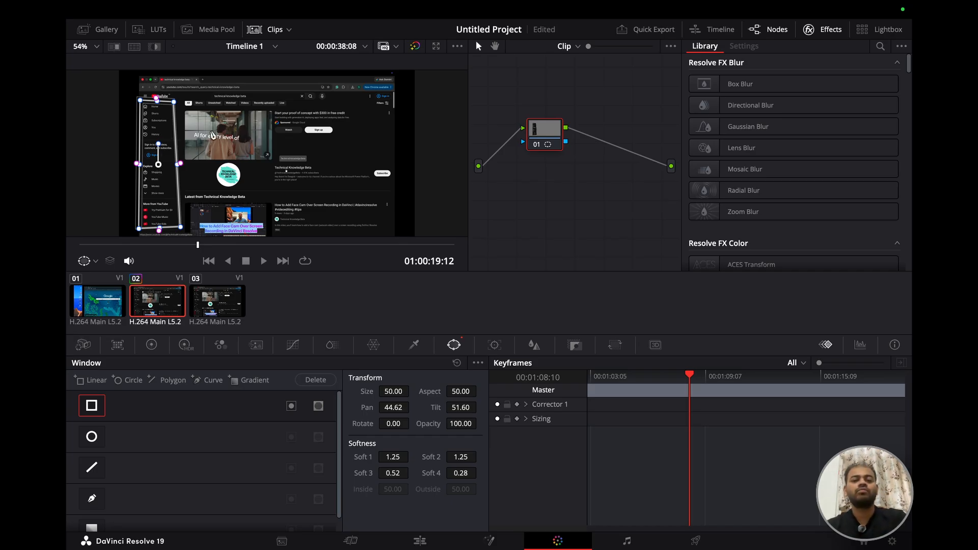
# - Blur the masked sidebar with a linked blur radius of about 1.06
pyautogui.click(535, 347)
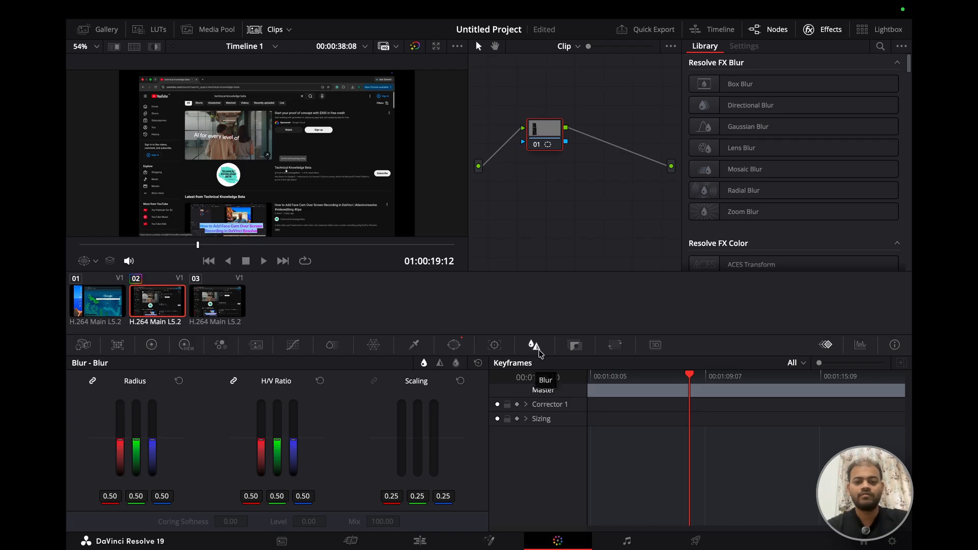
pyautogui.moveTo(121, 441); pyautogui.dragTo(120, 401)
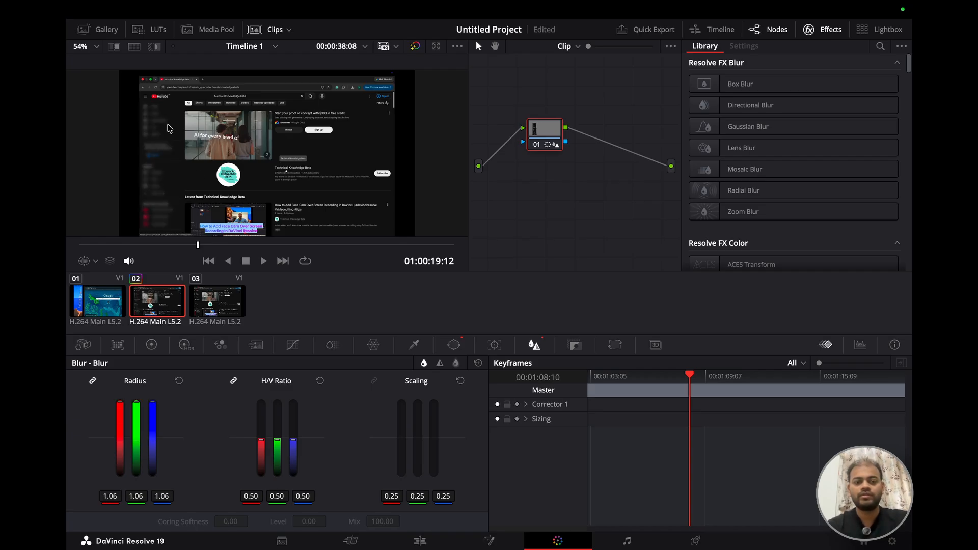
# - Review the sidebar blur on the Edit page by playing from 01:00:15:22 into the middle clip to about 01:00:21:15
pyautogui.click(421, 541)
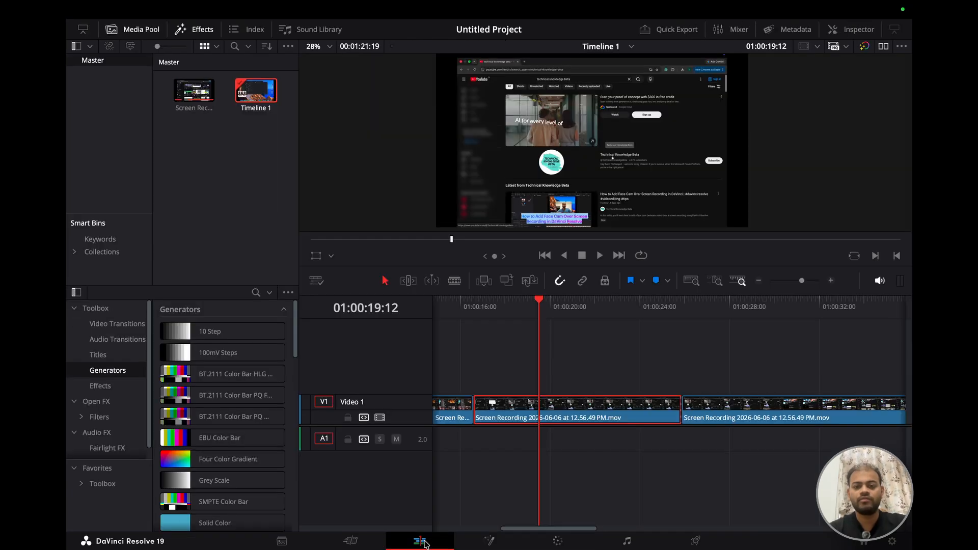
pyautogui.press('space')
pyautogui.press('space')
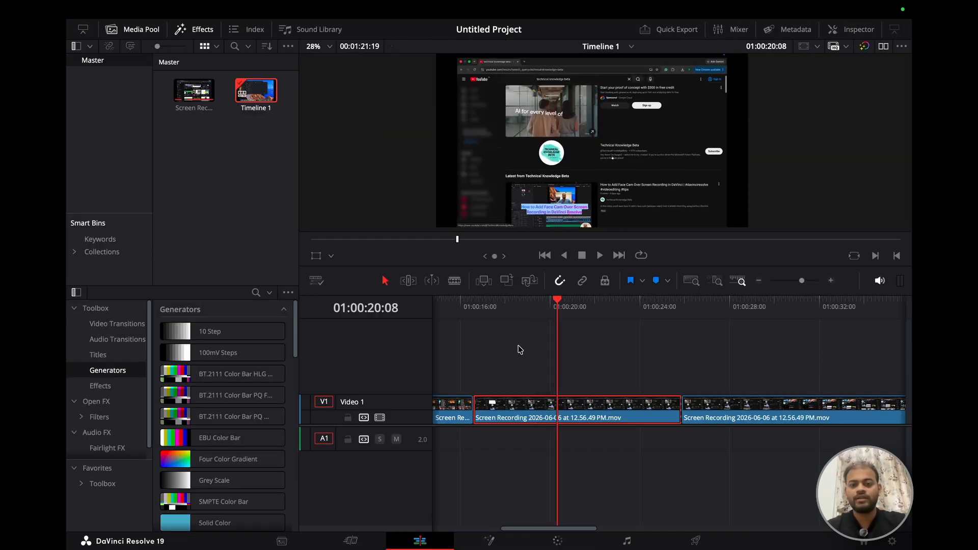
pyautogui.moveTo(558, 303); pyautogui.dragTo(458, 308)
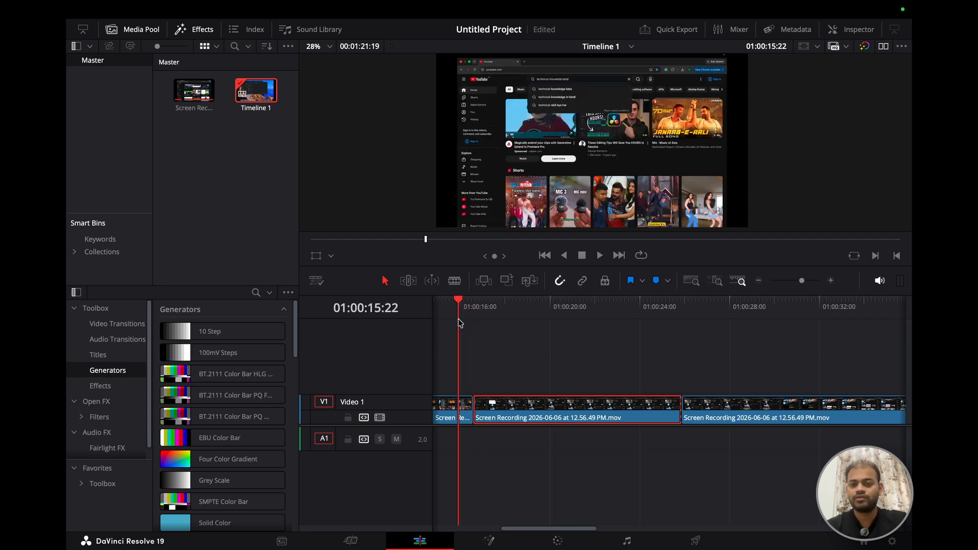
pyautogui.press('space')
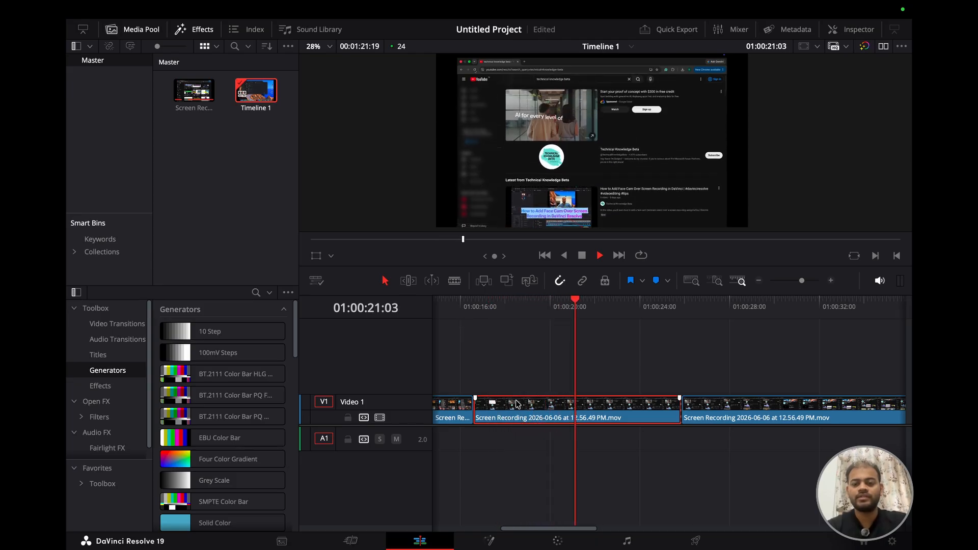
pyautogui.press('space')
# - Add a polygon window to clip 03 on the Color page and shape it into a thin strip over the browser's address bar
pyautogui.click(557, 540)
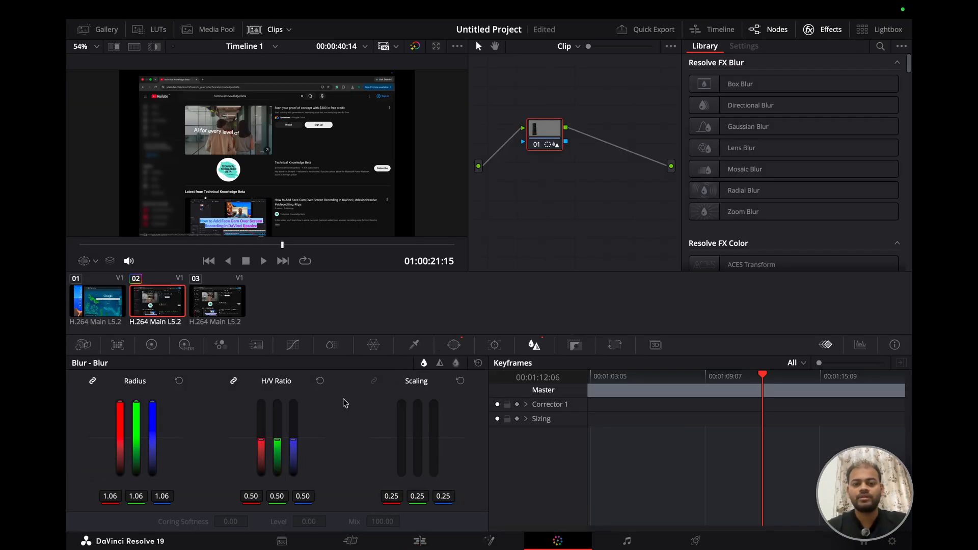
pyautogui.click(214, 310)
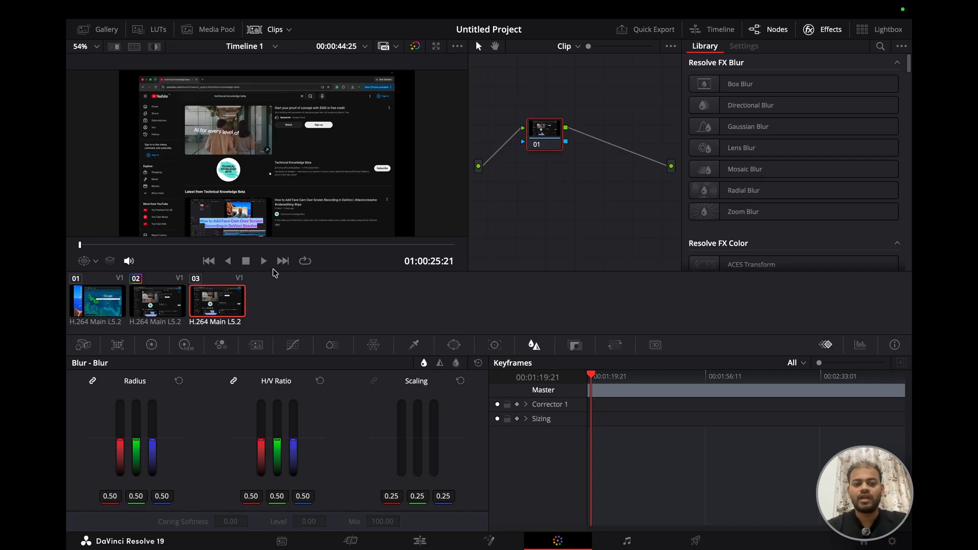
pyautogui.click(493, 346)
pyautogui.click(465, 345)
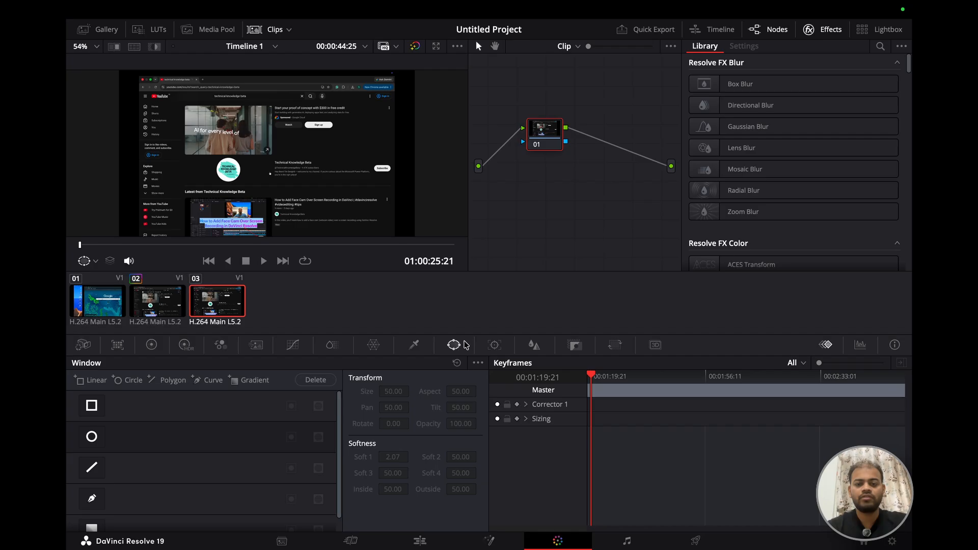
pyautogui.click(93, 470)
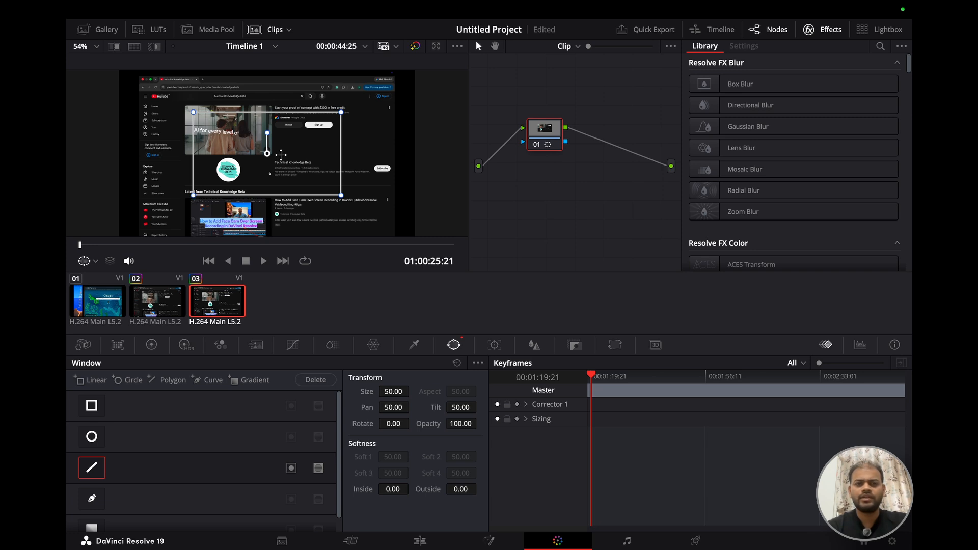
pyautogui.moveTo(278, 154); pyautogui.dragTo(247, 127)
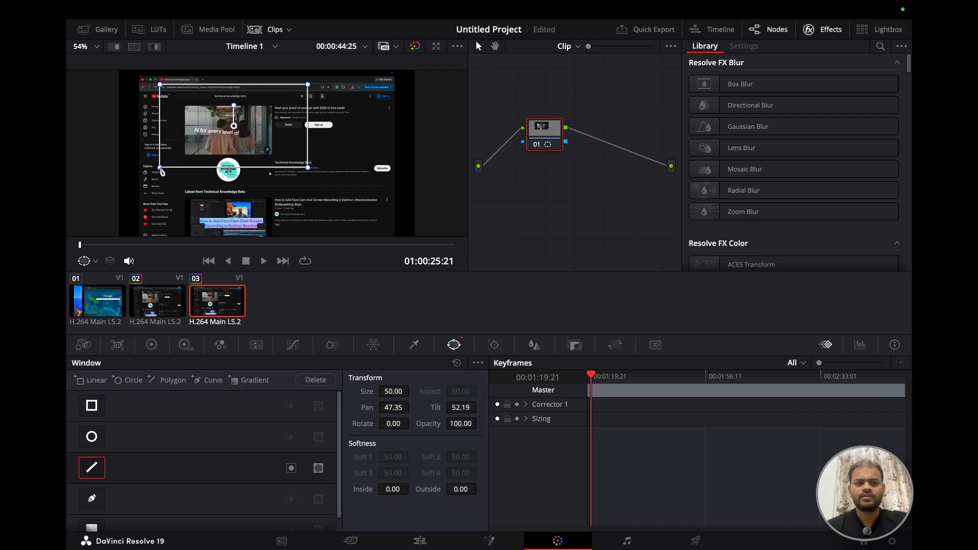
pyautogui.moveTo(161, 170); pyautogui.dragTo(162, 95)
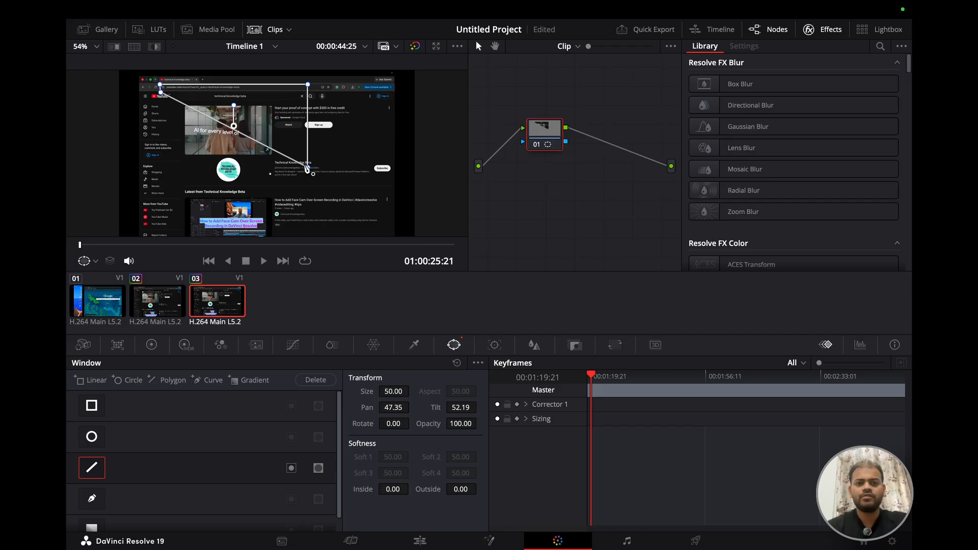
pyautogui.moveTo(308, 171); pyautogui.dragTo(306, 91)
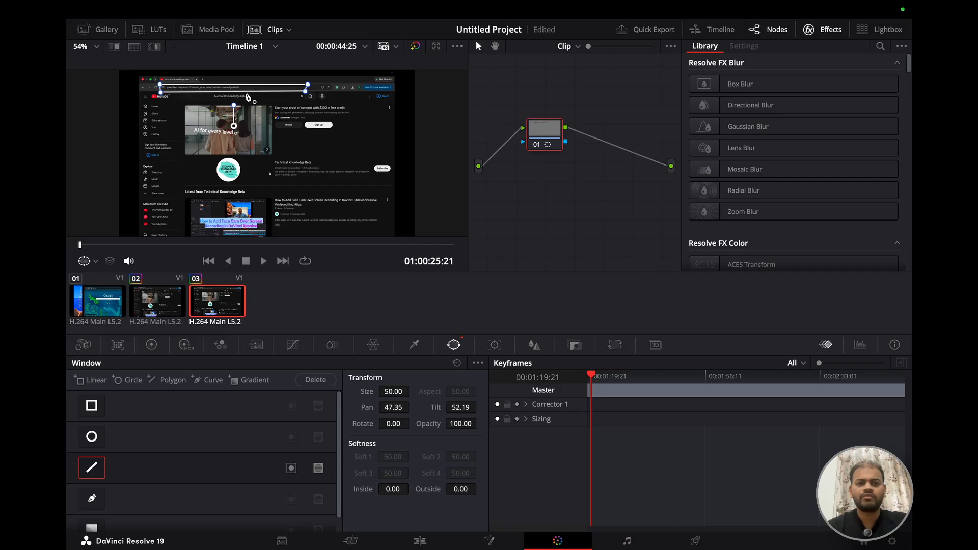
pyautogui.moveTo(246, 94); pyautogui.dragTo(228, 172)
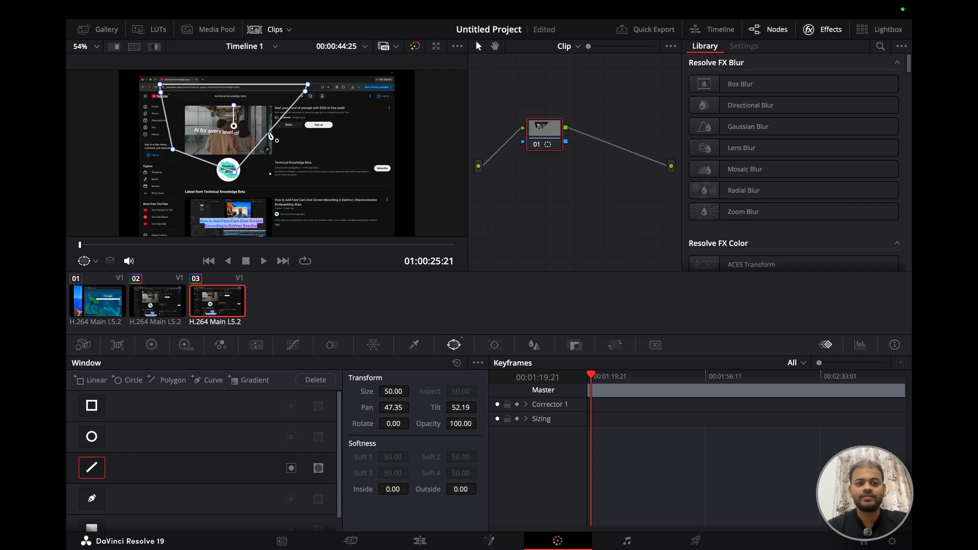
pyautogui.moveTo(271, 135); pyautogui.dragTo(195, 110)
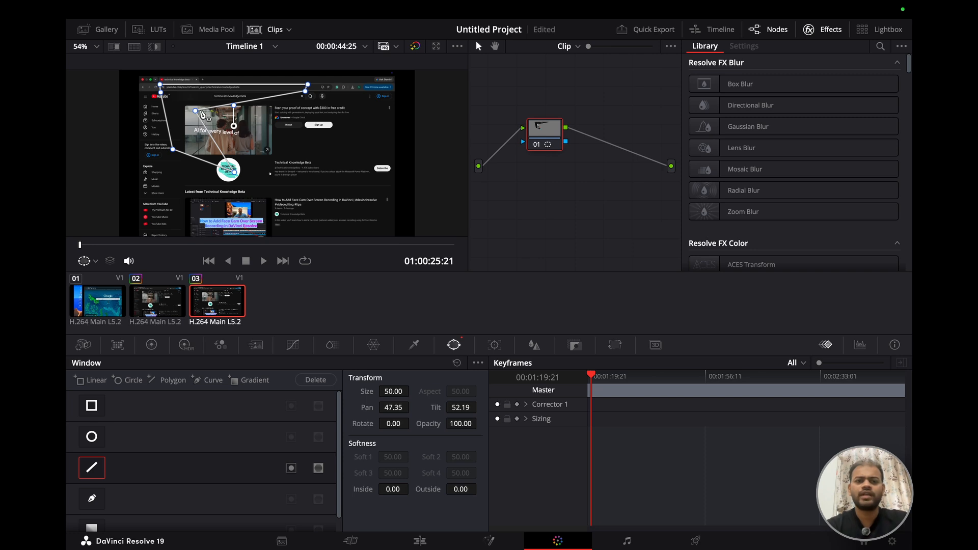
pyautogui.press('super+z')
pyautogui.press('super+z')
pyautogui.press('super+z')
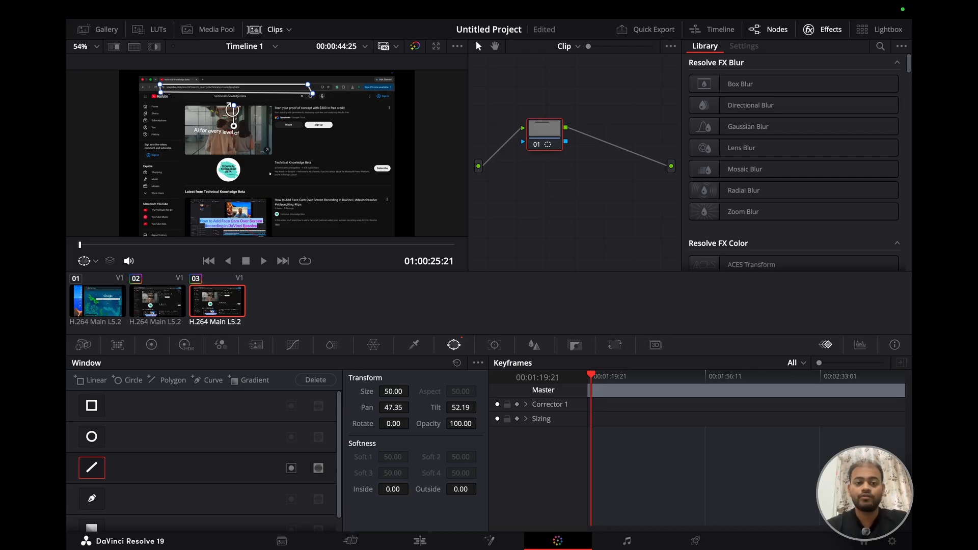
# - Blur the masked address bar in clip 03 with a linked blur radius of about 1.07
pyautogui.click(534, 345)
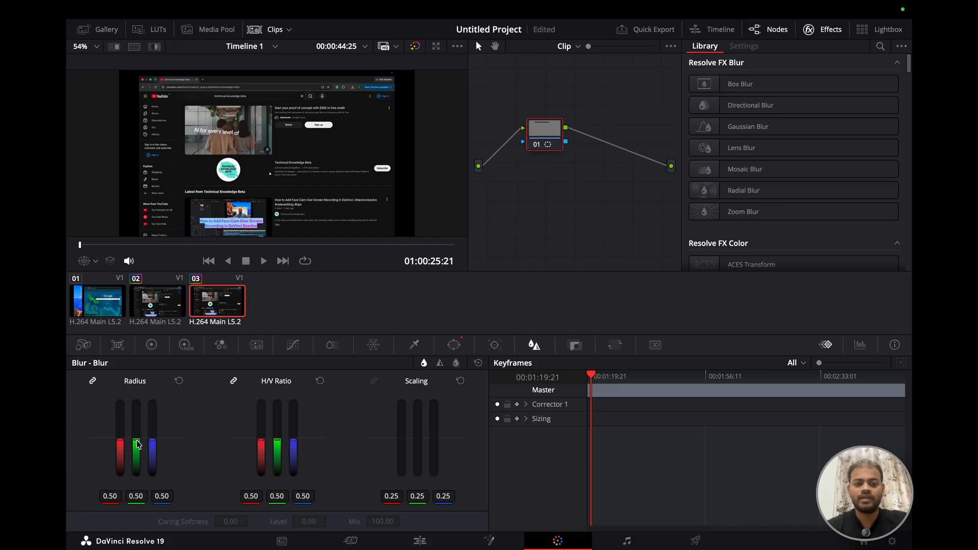
pyautogui.moveTo(137, 445); pyautogui.dragTo(137, 403)
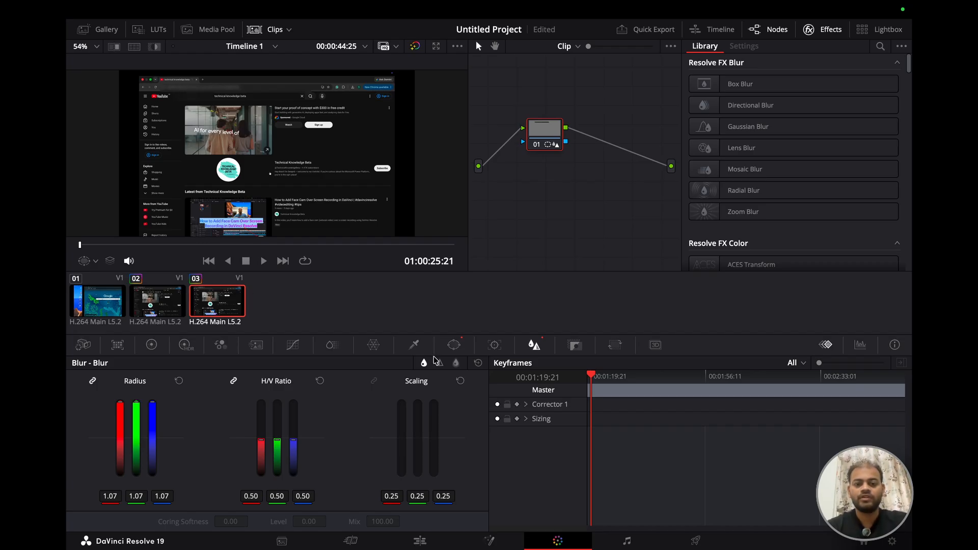
# - Review the address bar blur on the Edit page by playing the third clip up to 01:00:30:18
pyautogui.click(427, 545)
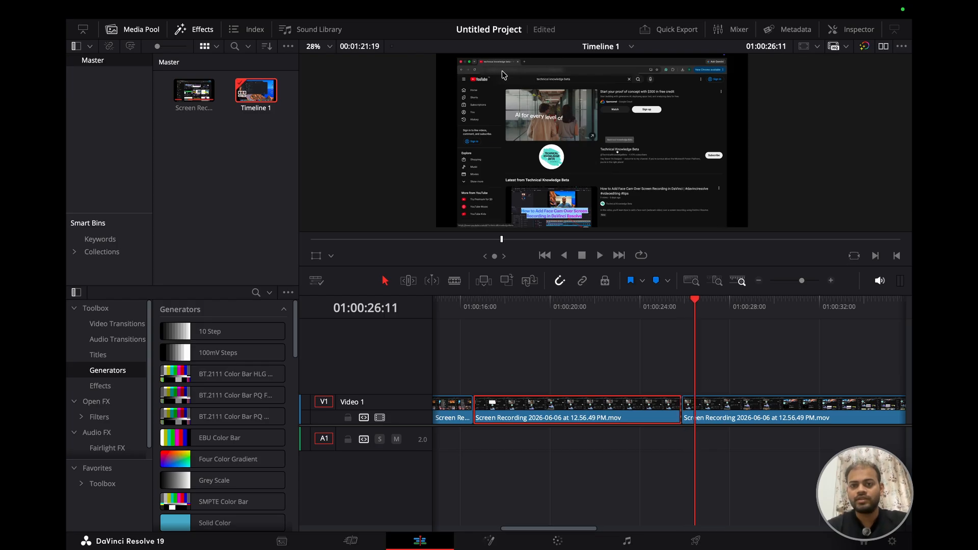
pyautogui.press('space')
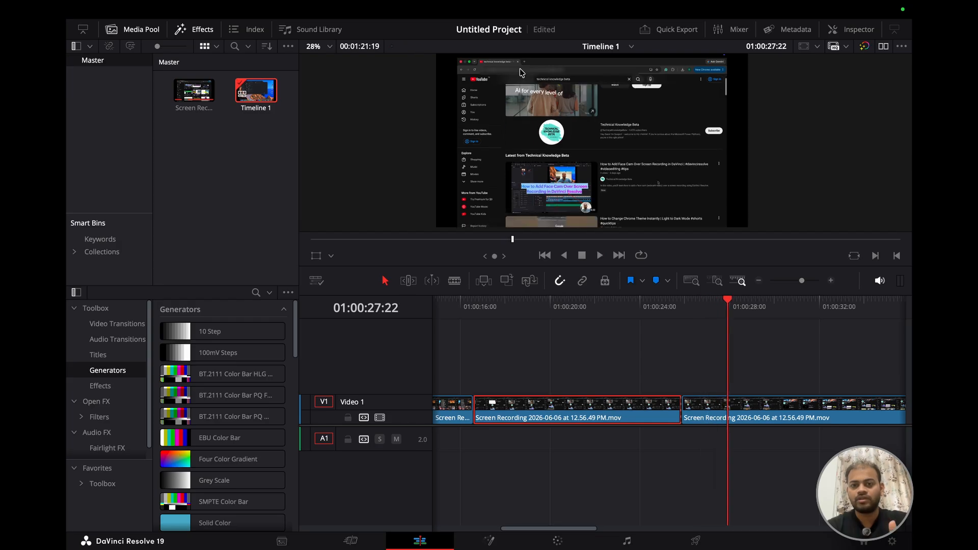
pyautogui.press('space')
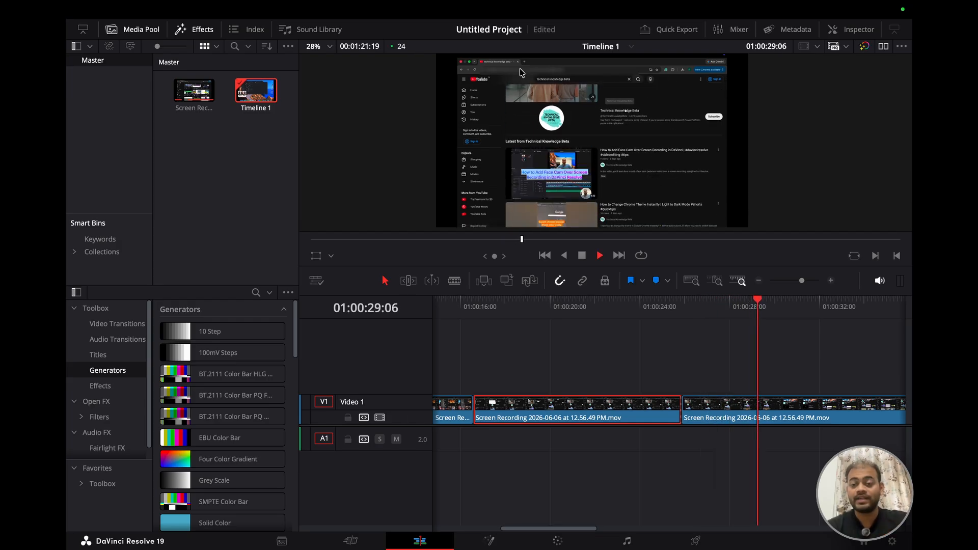
pyautogui.press('space')
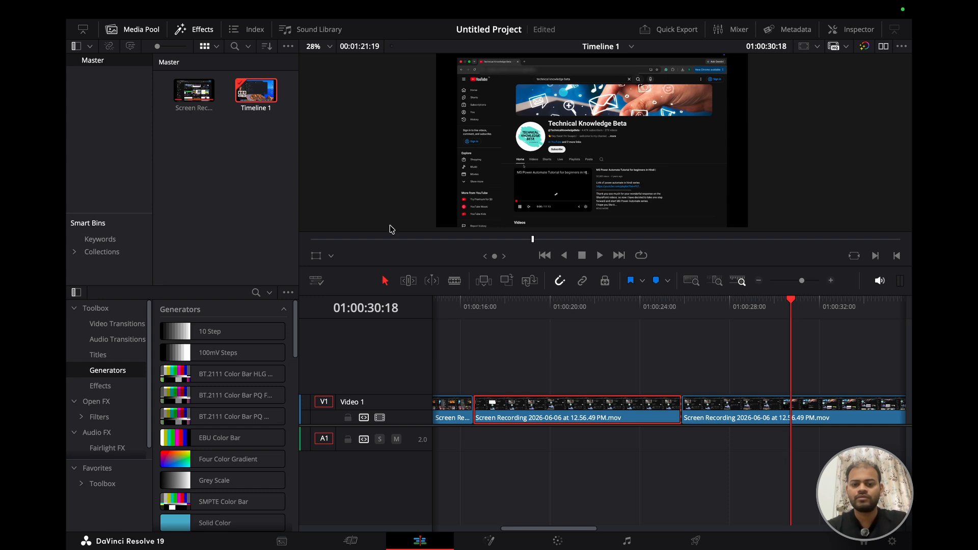
# - Add a circle window to clip 03 on the Color page and move it over the channel logo
pyautogui.click(560, 543)
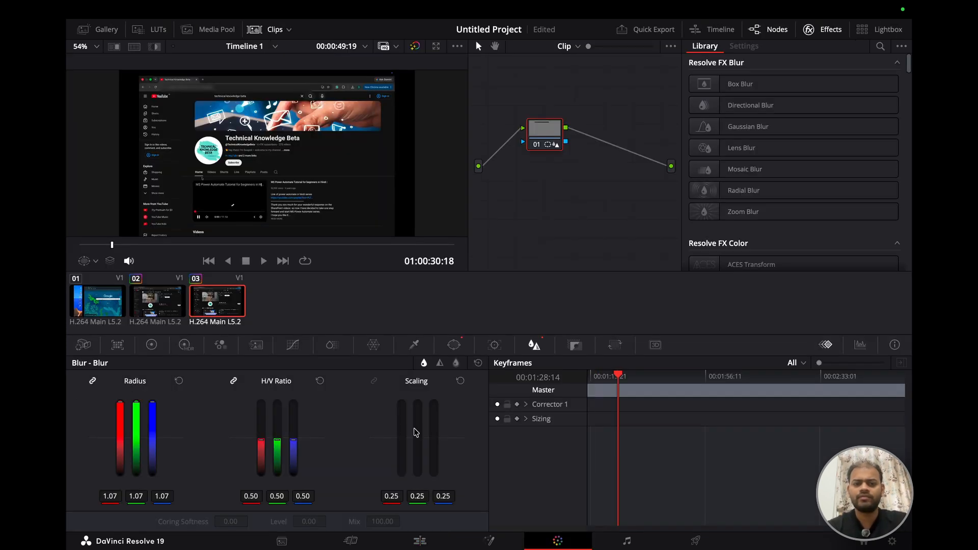
pyautogui.click(453, 346)
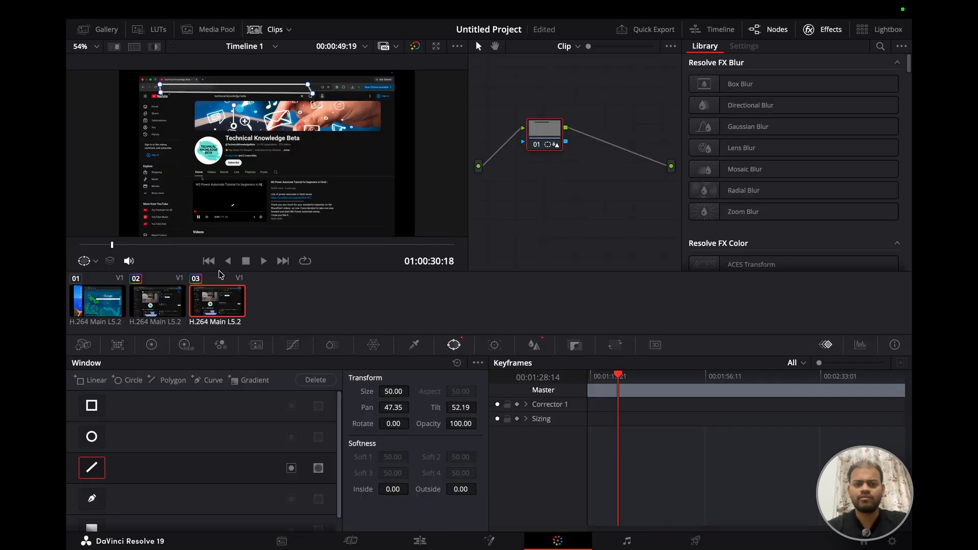
pyautogui.scroll(-1, 90, 503)
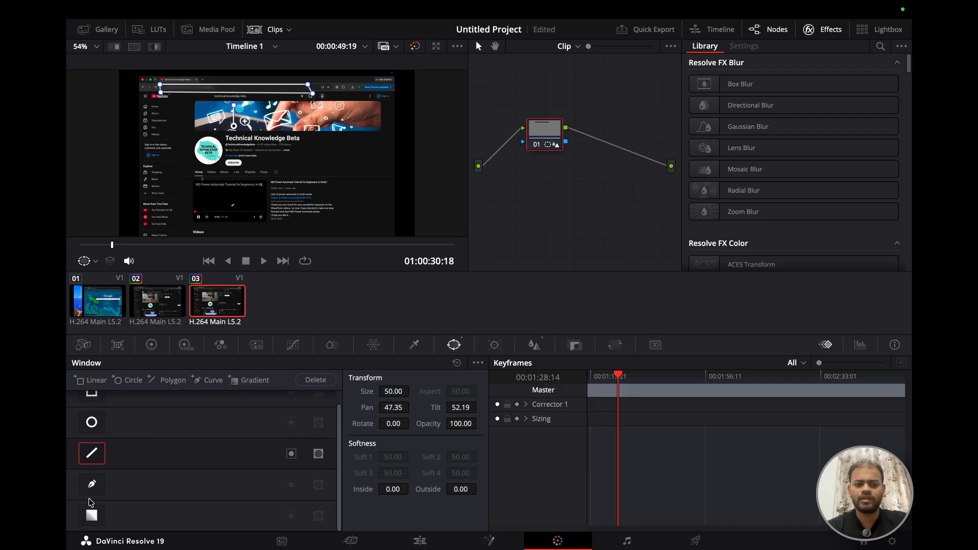
pyautogui.scroll(1, 95, 462)
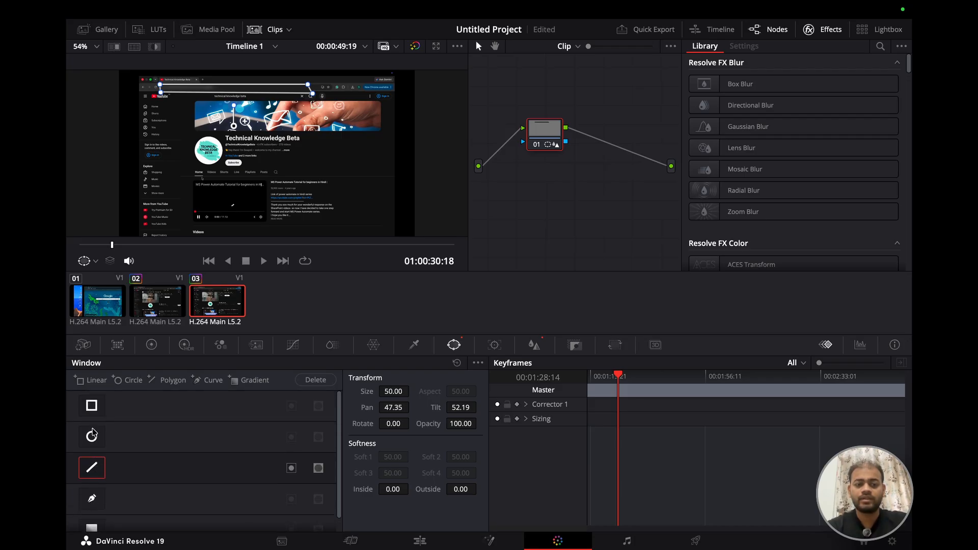
pyautogui.click(93, 433)
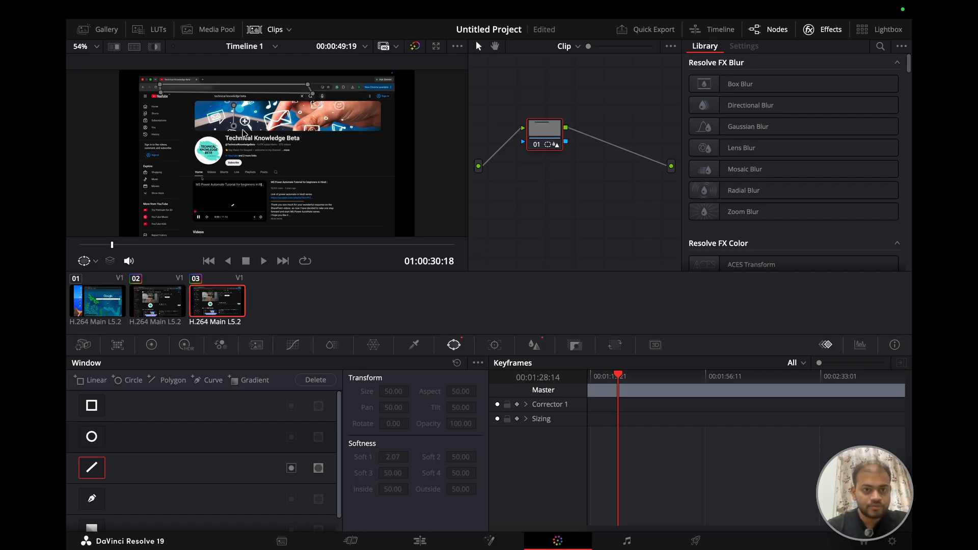
pyautogui.click(92, 438)
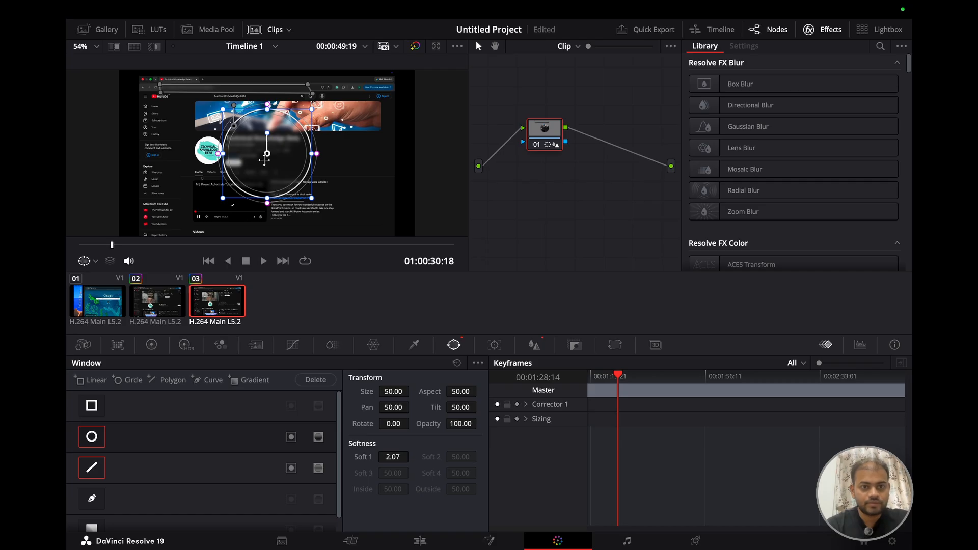
pyautogui.moveTo(264, 162); pyautogui.dragTo(218, 173)
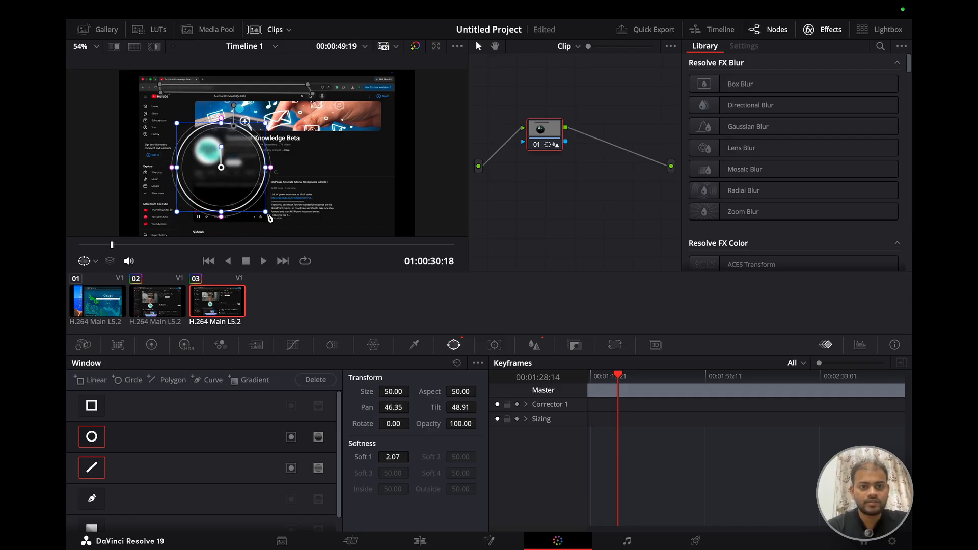
# - Shrink the circle window and stretch it into a wide, flat ellipse over the featured video and its description, with an aspect of about 83.38
pyautogui.rightClick(267, 217)
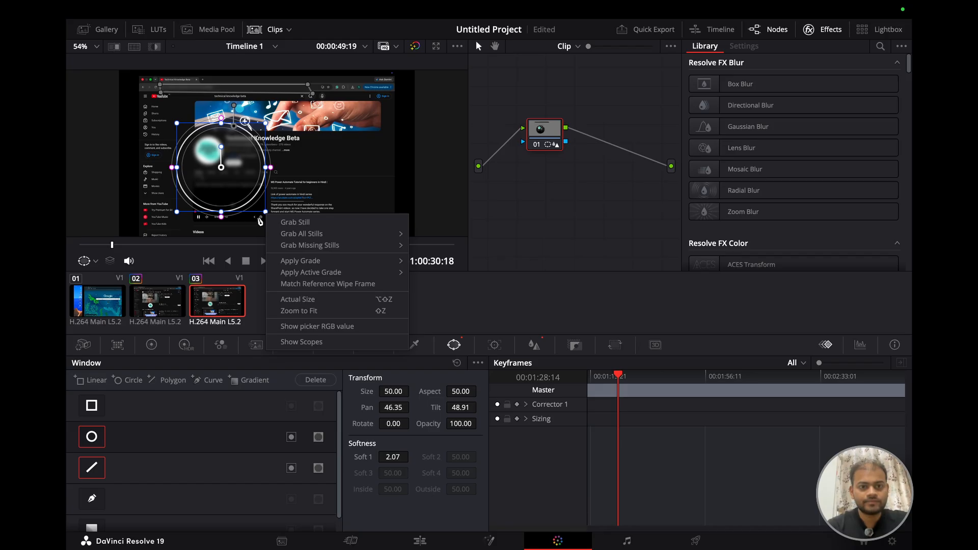
pyautogui.click(265, 214)
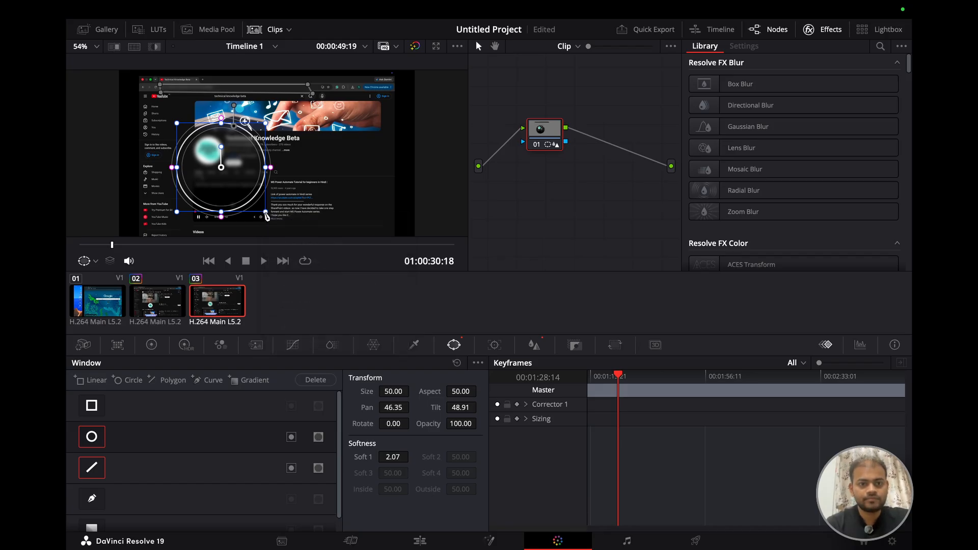
pyautogui.moveTo(267, 217); pyautogui.dragTo(251, 189)
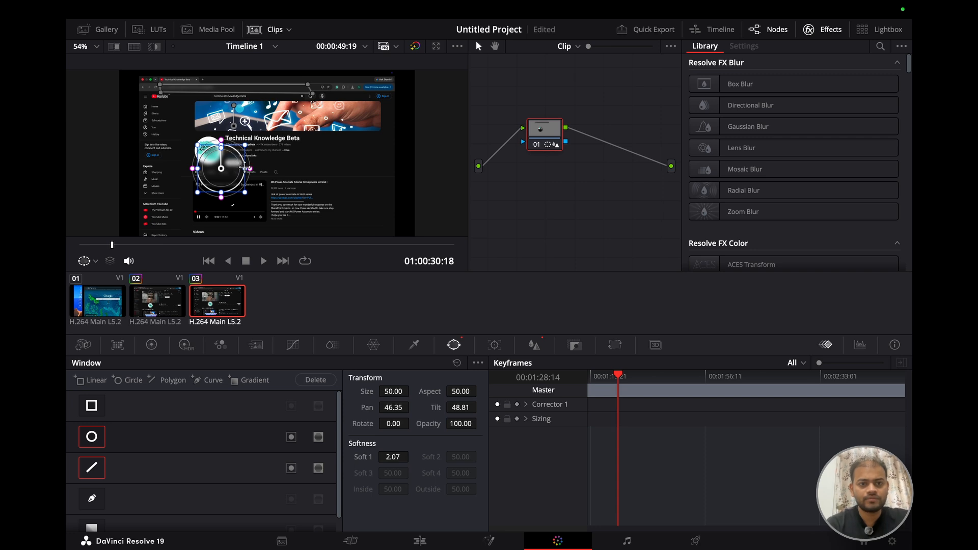
pyautogui.moveTo(245, 167); pyautogui.dragTo(321, 198)
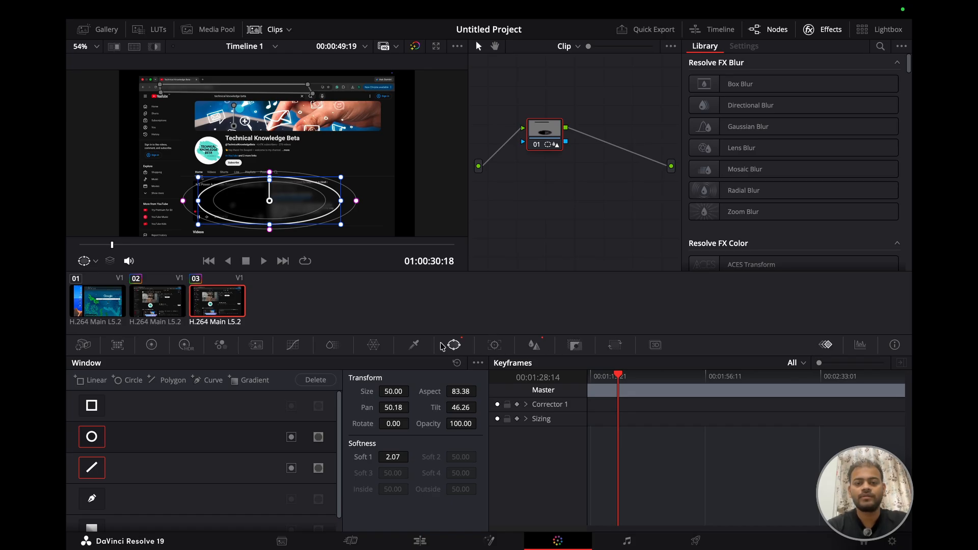
# - Lower clip 03's linked blur radius to about 0.10 to compare, and raise it to about 1.59
pyautogui.click(534, 345)
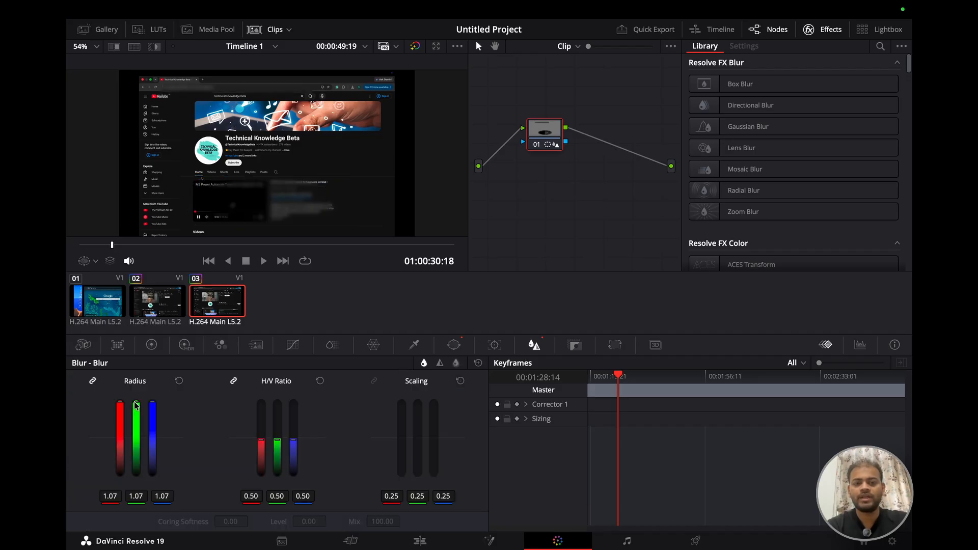
pyautogui.moveTo(136, 405); pyautogui.dragTo(136, 470)
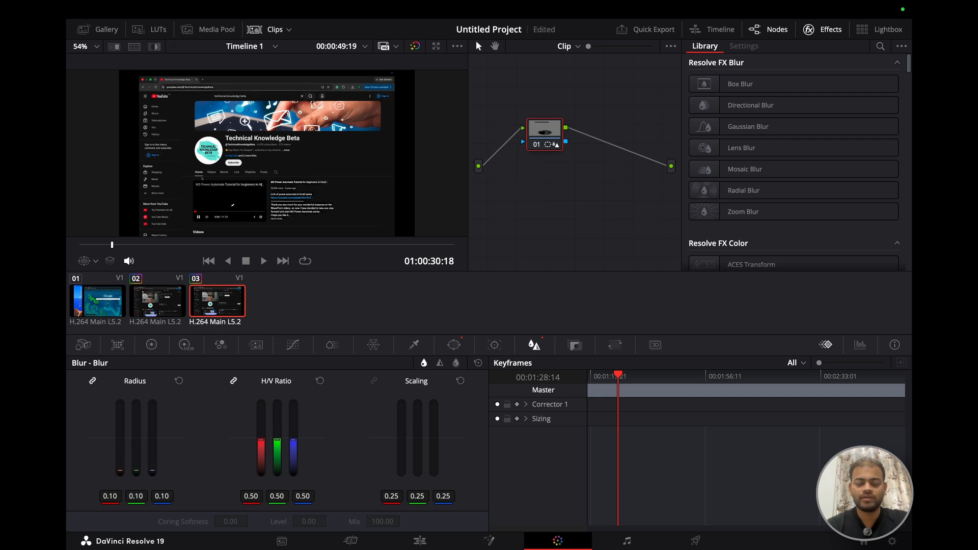
pyautogui.moveTo(137, 470); pyautogui.dragTo(138, 431)
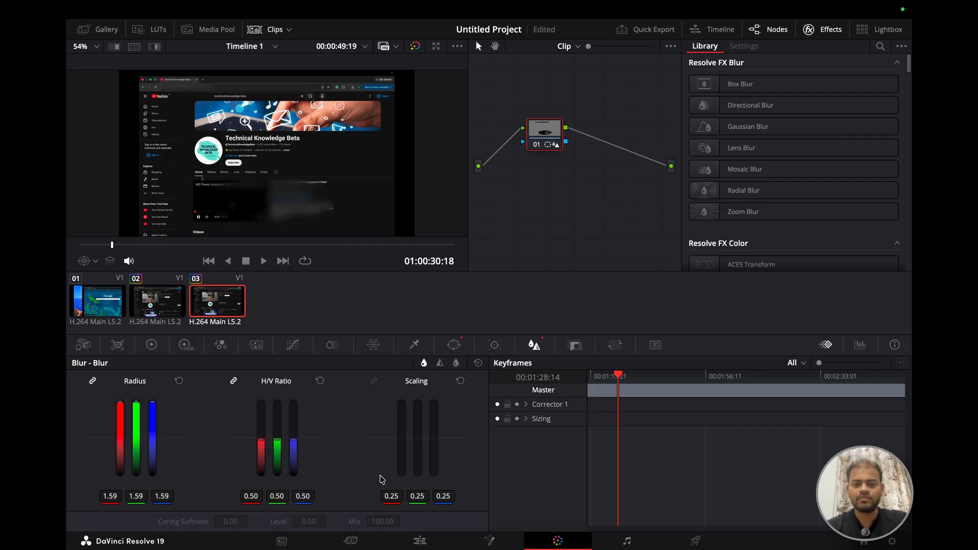
# - Review the elliptical blur on the Edit page by playing the third clip from 01:00:30:18 to about 01:00:33:15
pyautogui.click(420, 541)
pyautogui.press('space')
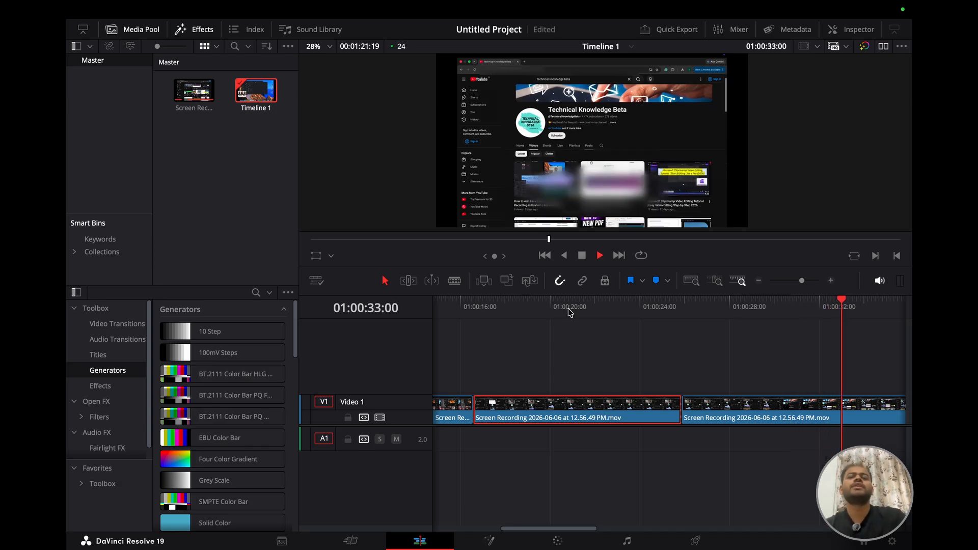
pyautogui.press('space')
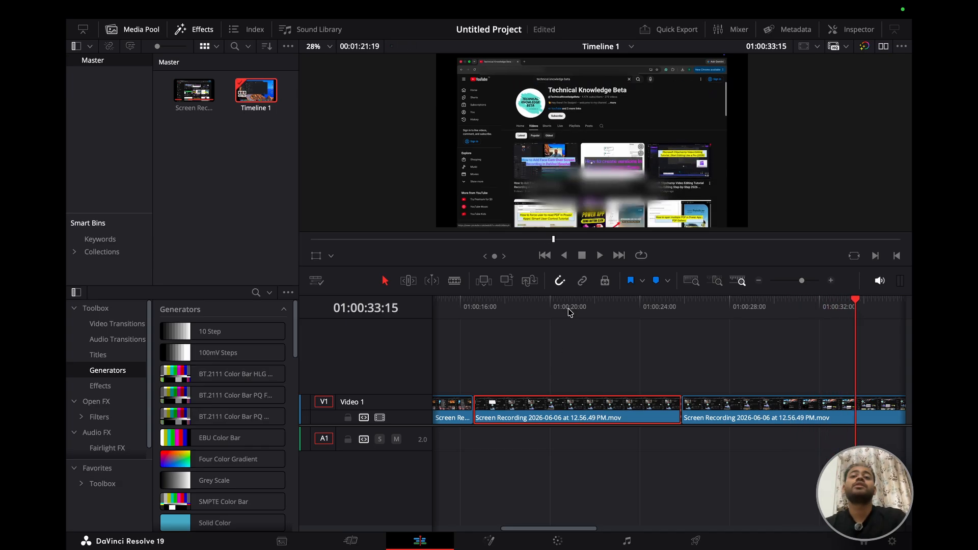